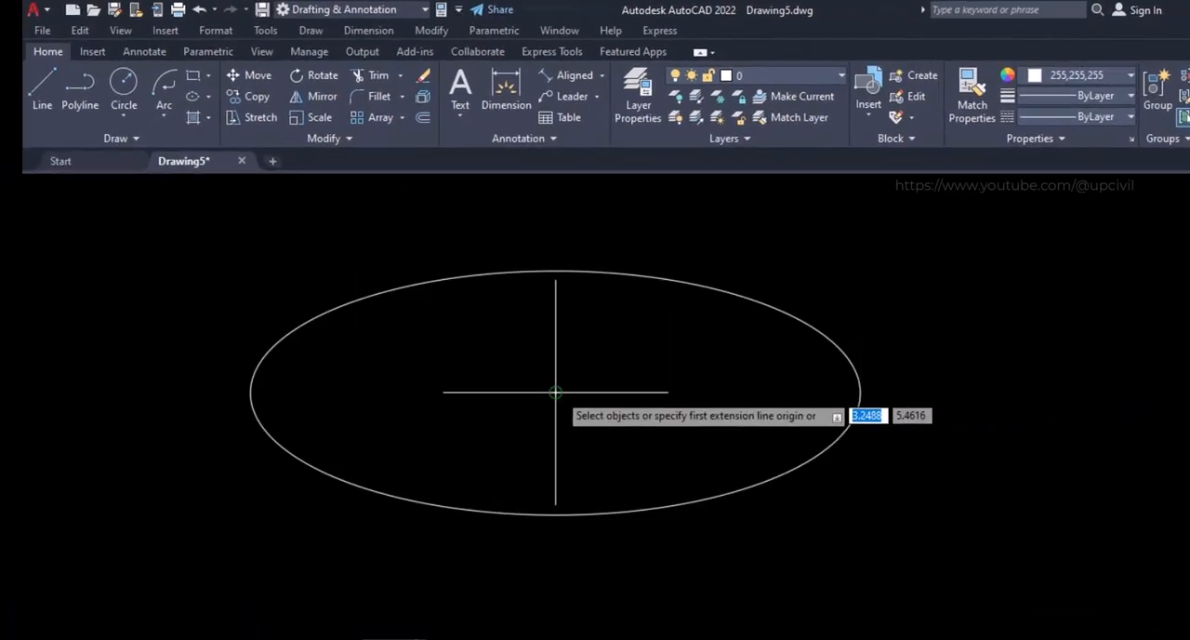
Dimension the ellipse's horizontal semi-axis from its centre to the quadrant, plus its vertical semi-axis
left_click(452, 324)
left_click(858, 392)
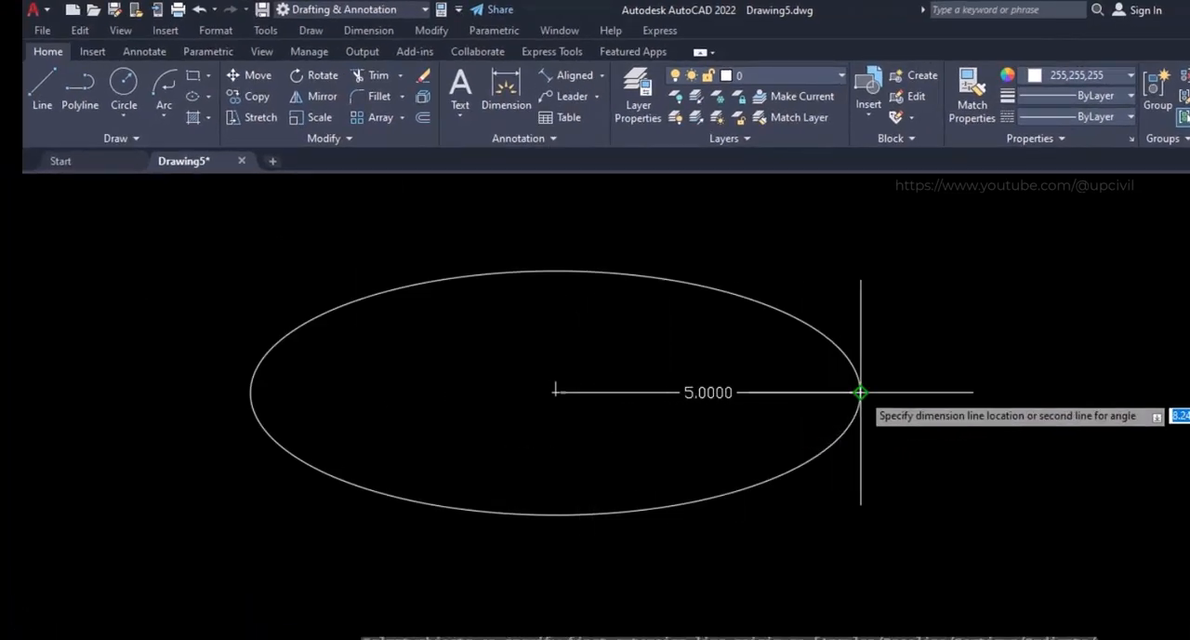
left_click(858, 392)
key("Return")
left_click(557, 271)
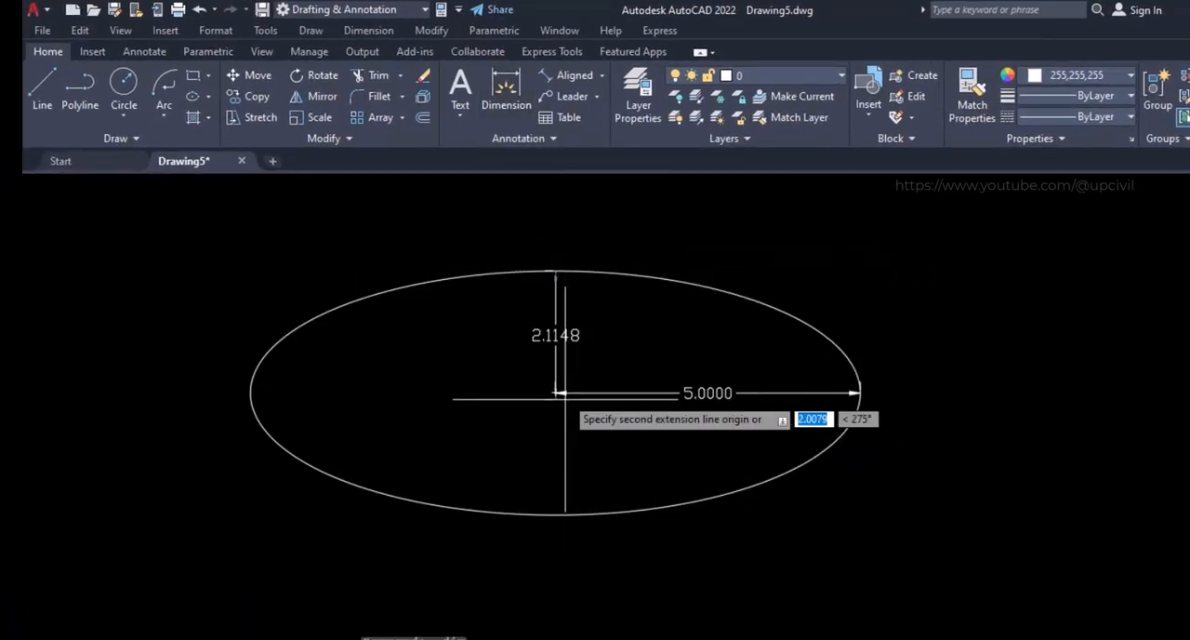
left_click(557, 393)
left_click(557, 432)
key("Return")
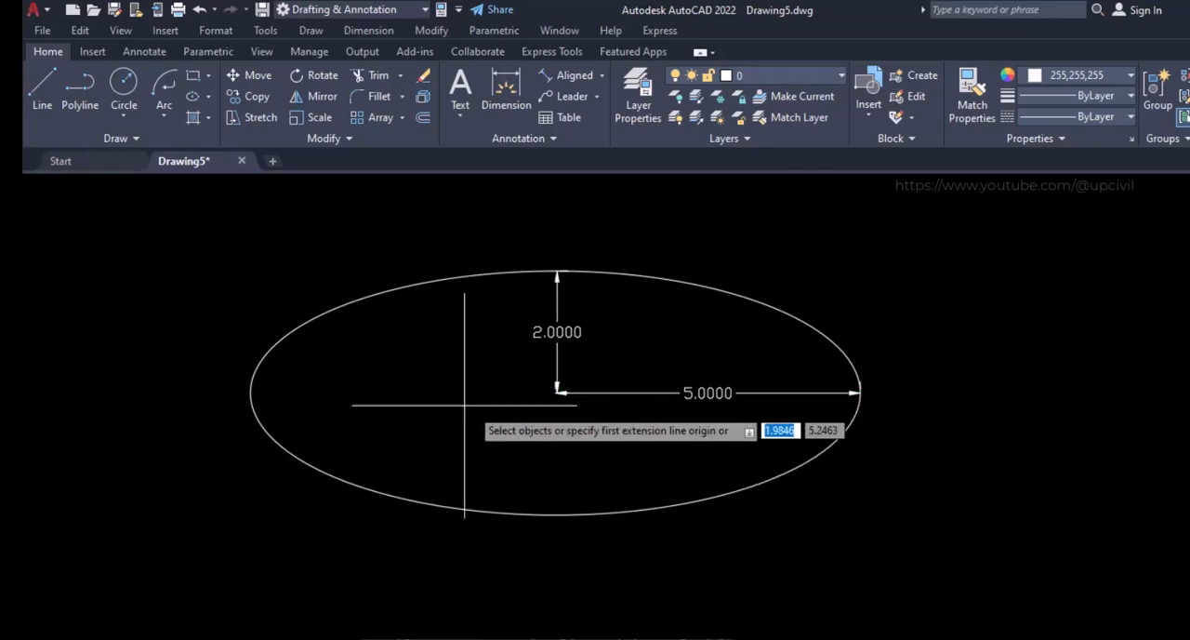
Draw a second ellipse with the Axis, End method beside the dimensioned one, giving it a horizontal axis of 10 units
left_click(208, 97)
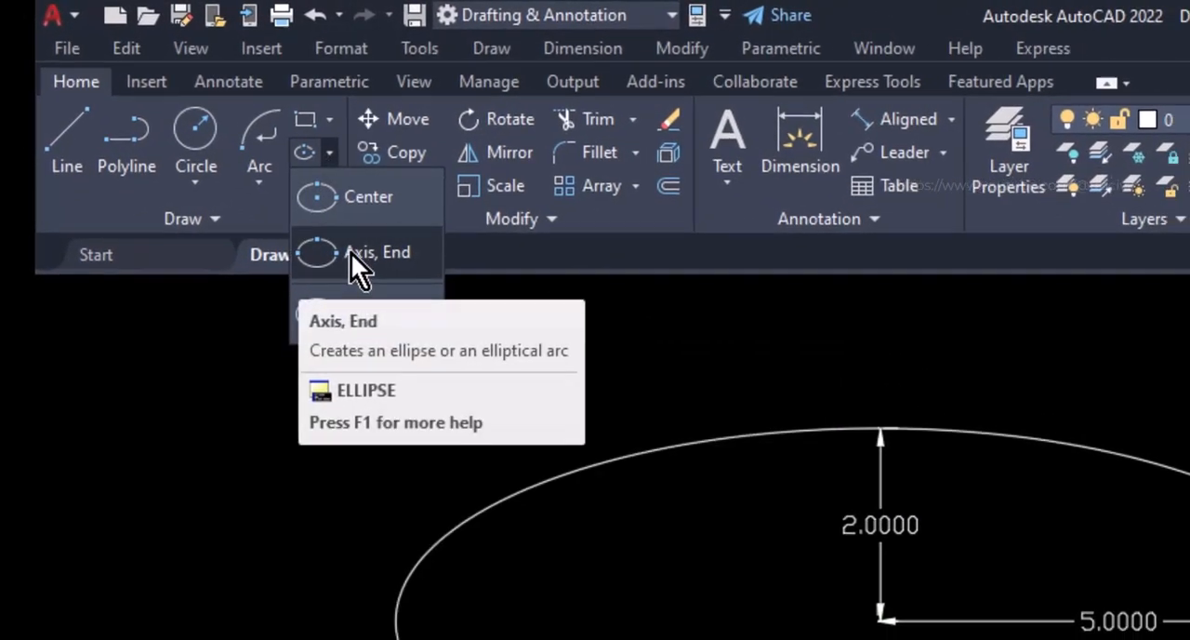
left_click(351, 253)
scroll(423, 639, "down", 5)
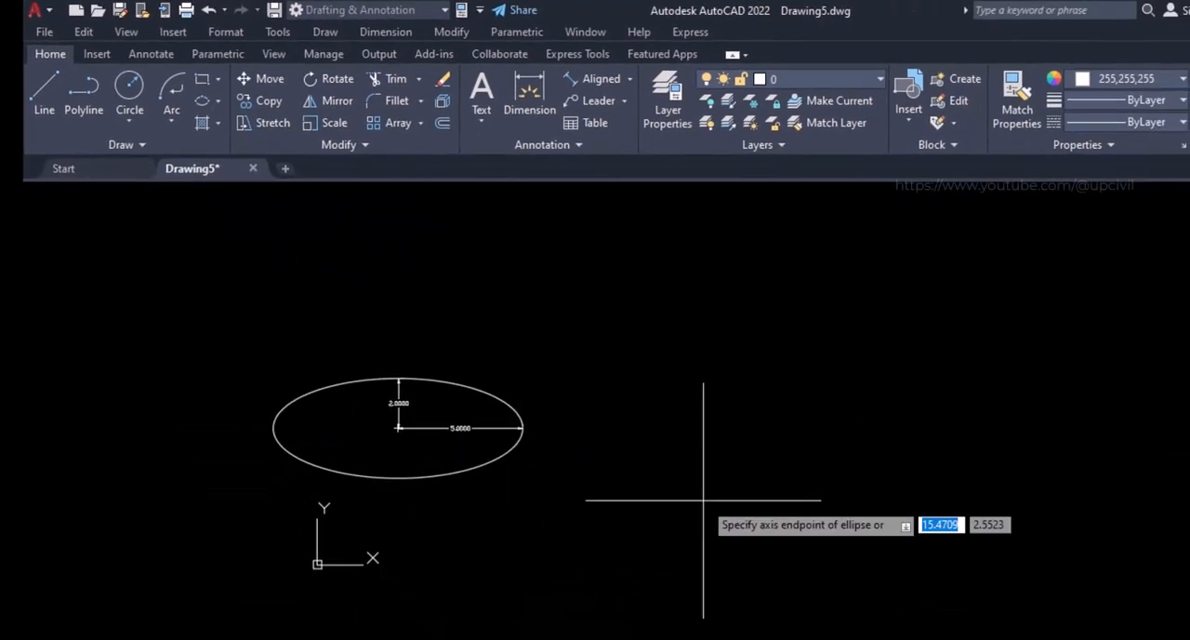
left_click(998, 639)
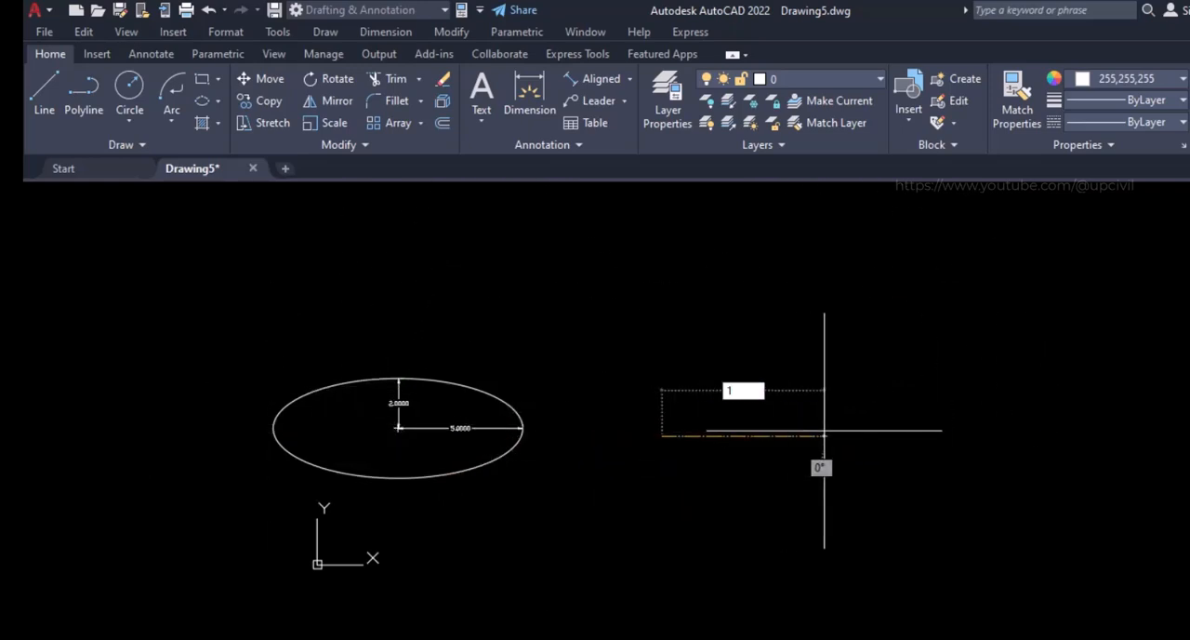
type("10")
key("Return")
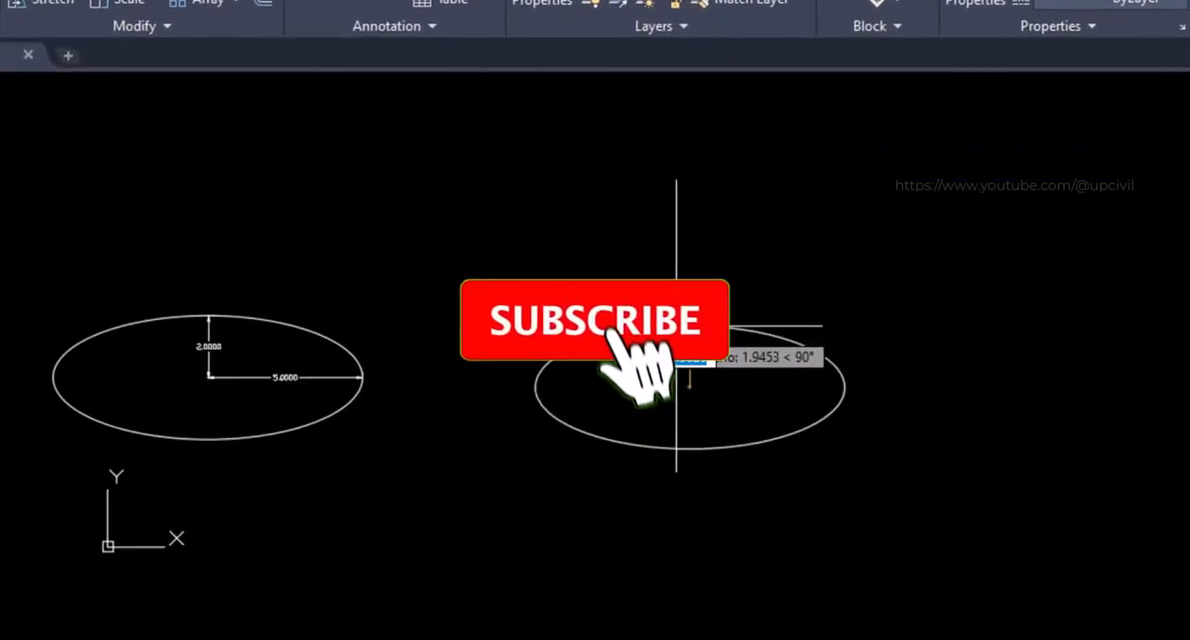
left_click(676, 327)
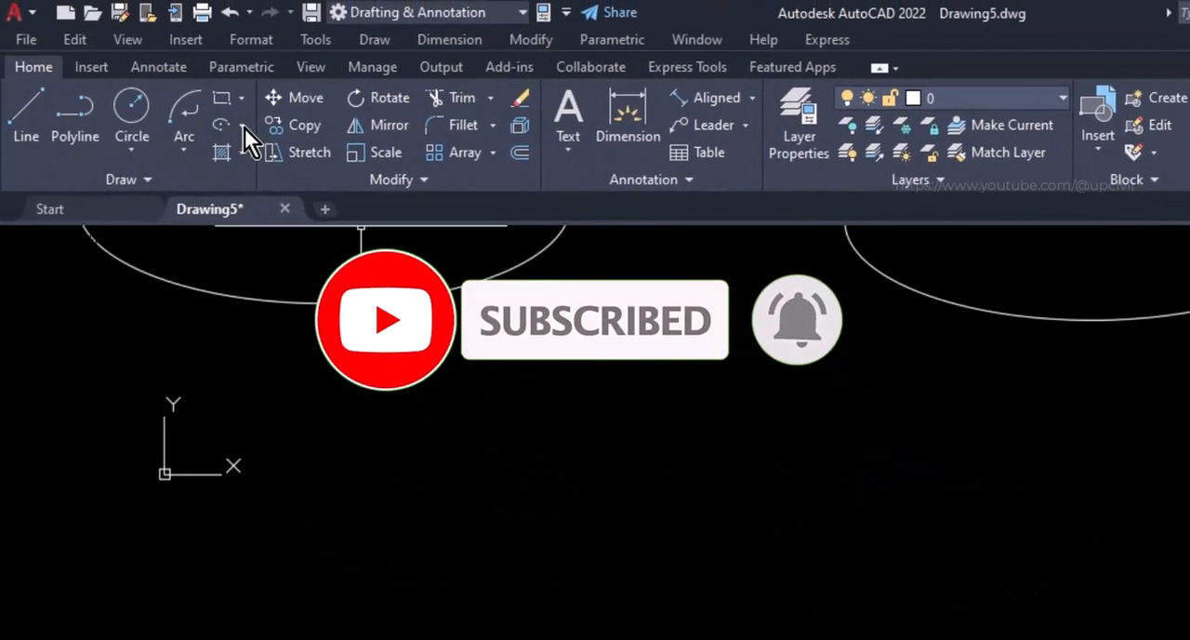
Draw a centre-based elliptical arc below the two ellipses with a horizontal semi-axis of 5, other semi-axis of 2 and start angle 90
left_click(242, 125)
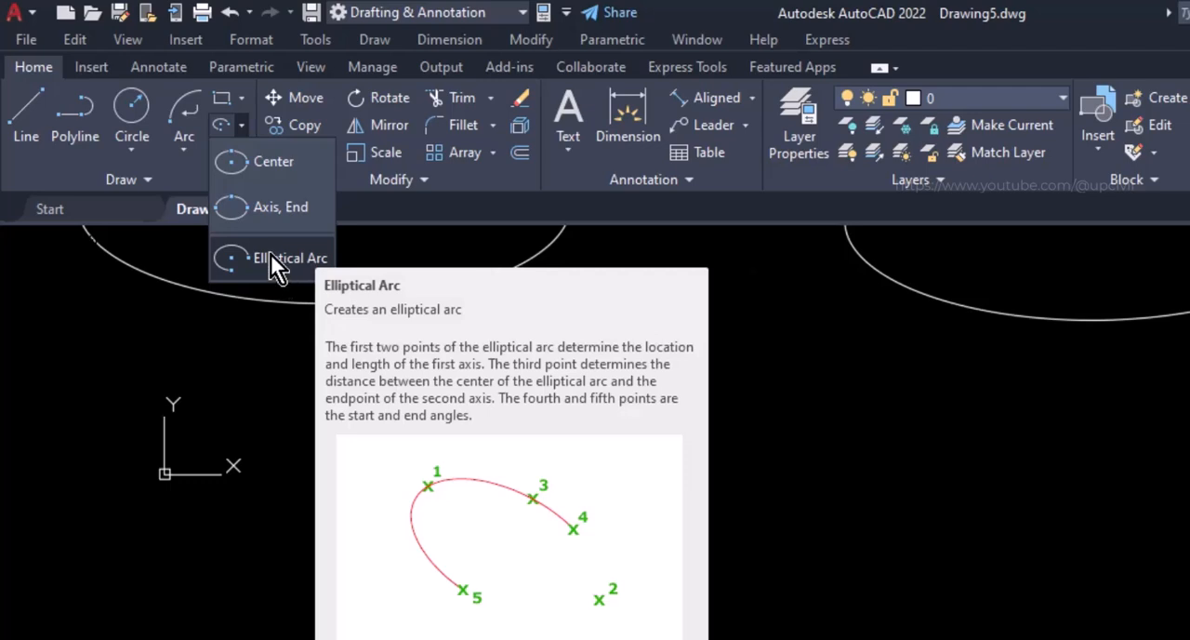
left_click(270, 257)
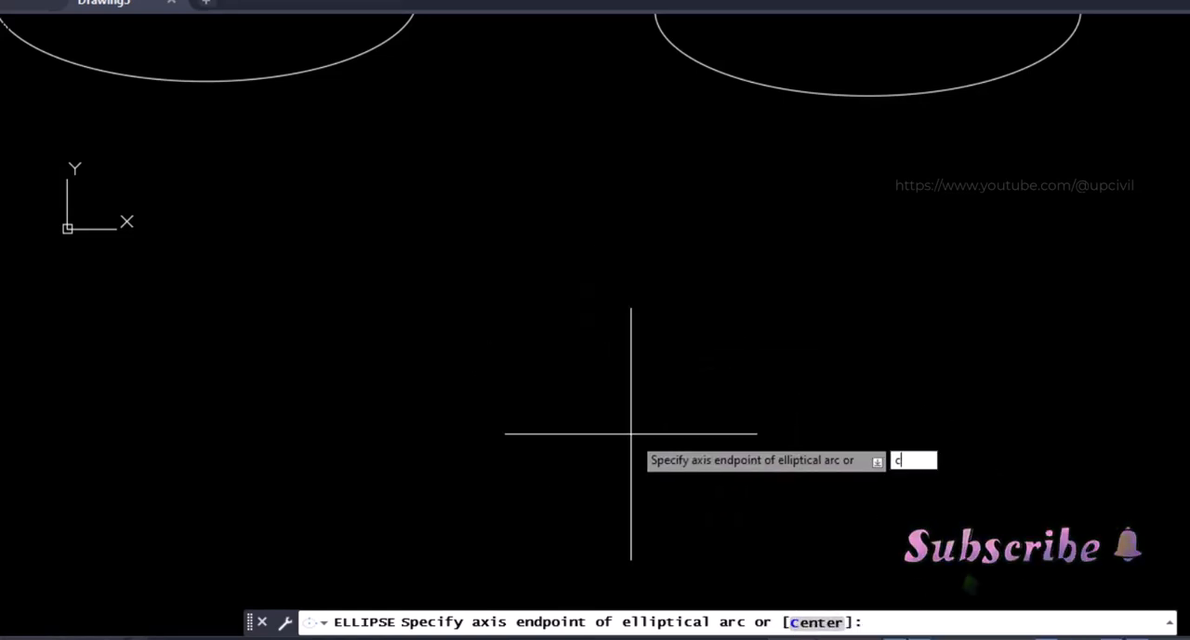
key("Return")
left_click(531, 336)
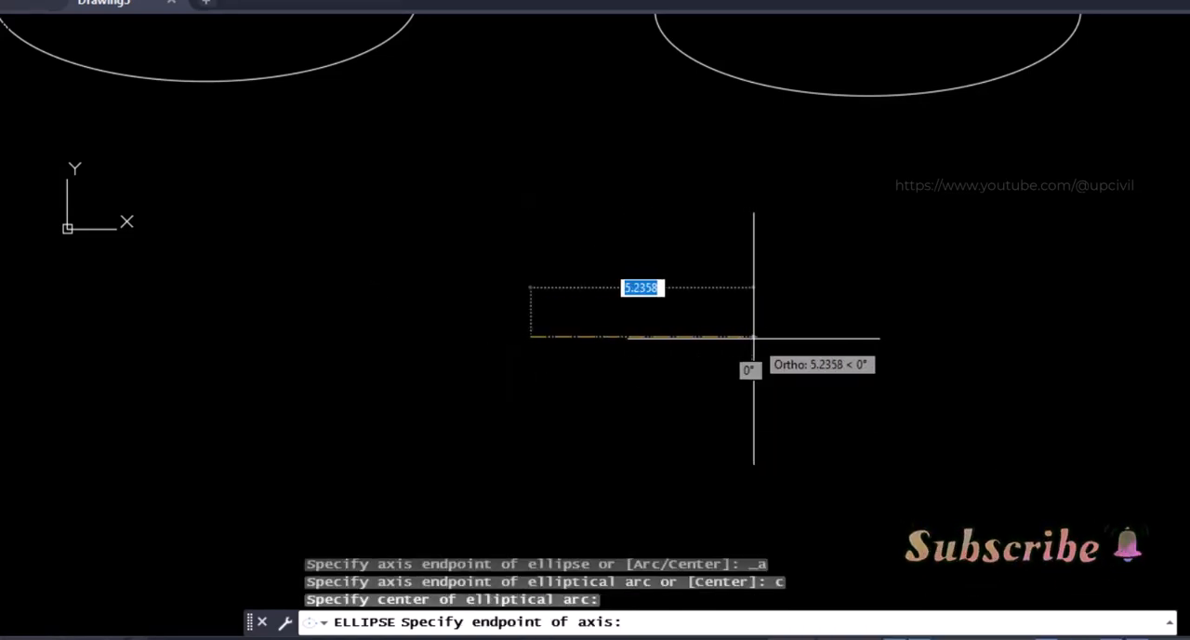
type("5")
key("Return")
type("2")
key("Return")
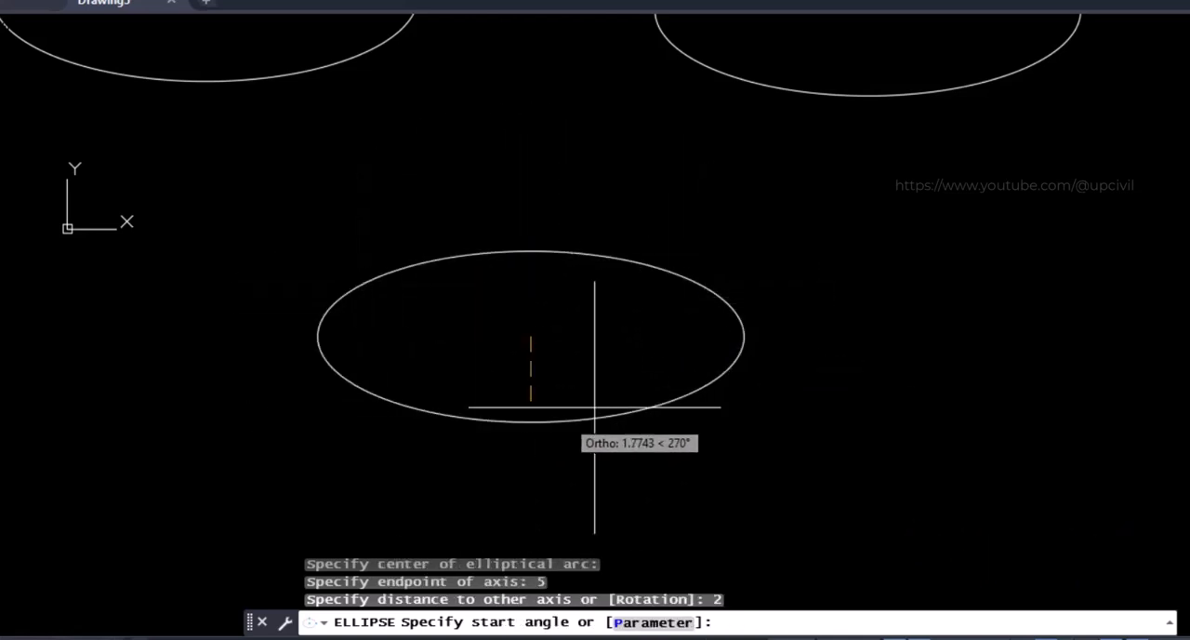
type("90")
key("Return")
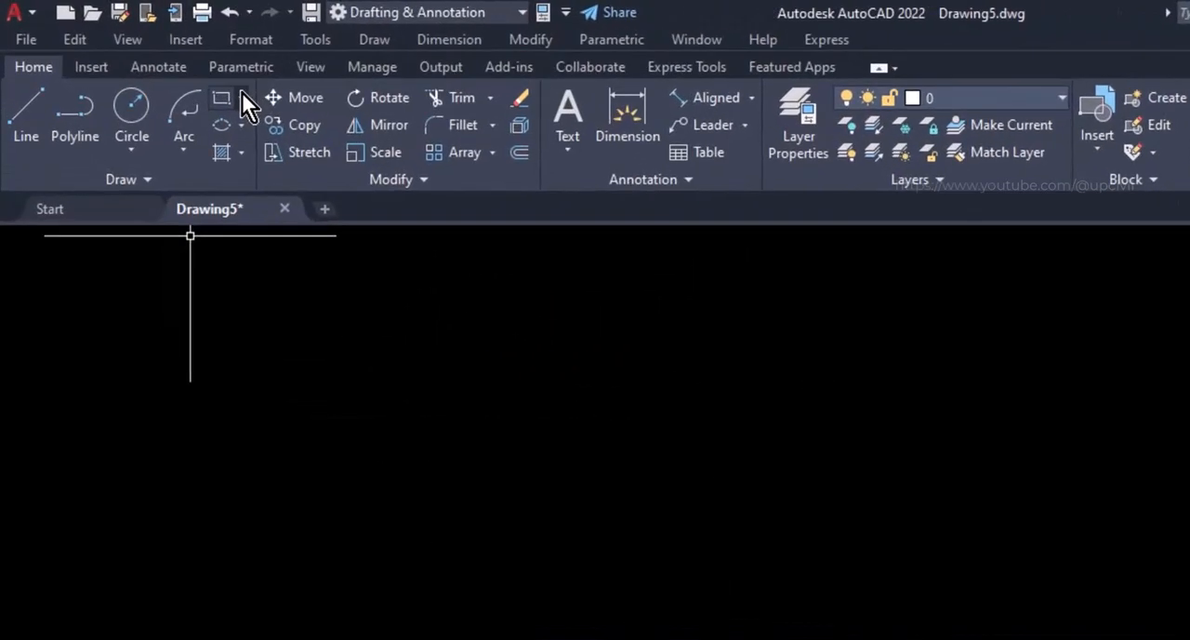
Draw an ellipse with the Center method in the empty drawing with Ortho on, using semi-axes of 5 horizontally and 2 vertically
left_click(305, 160)
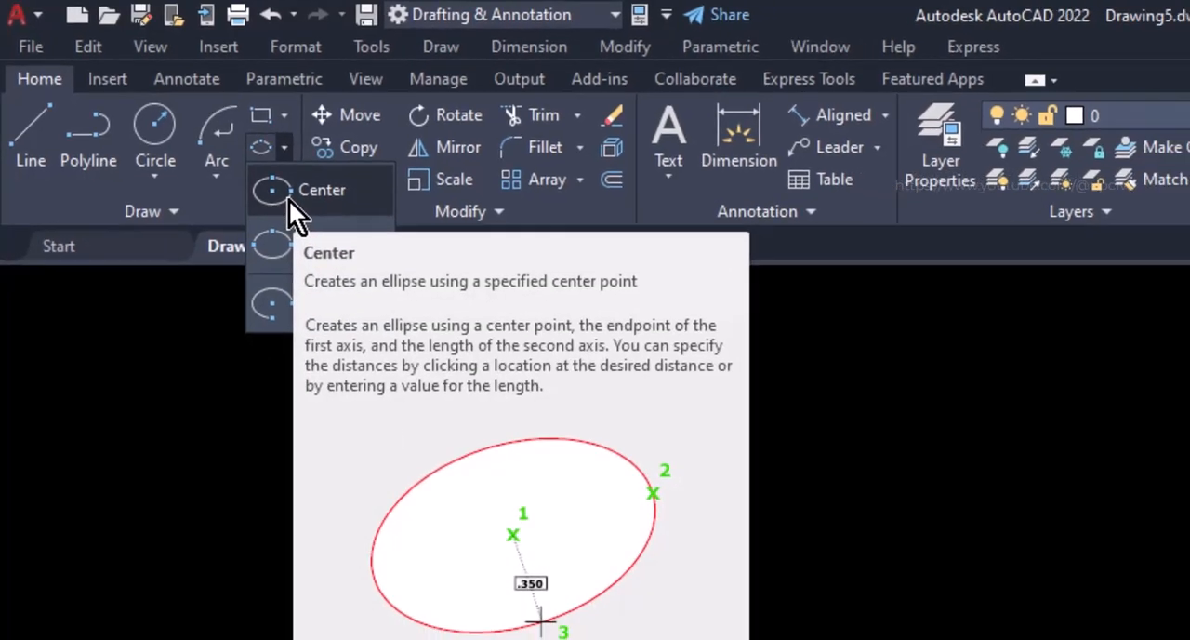
left_click(307, 216)
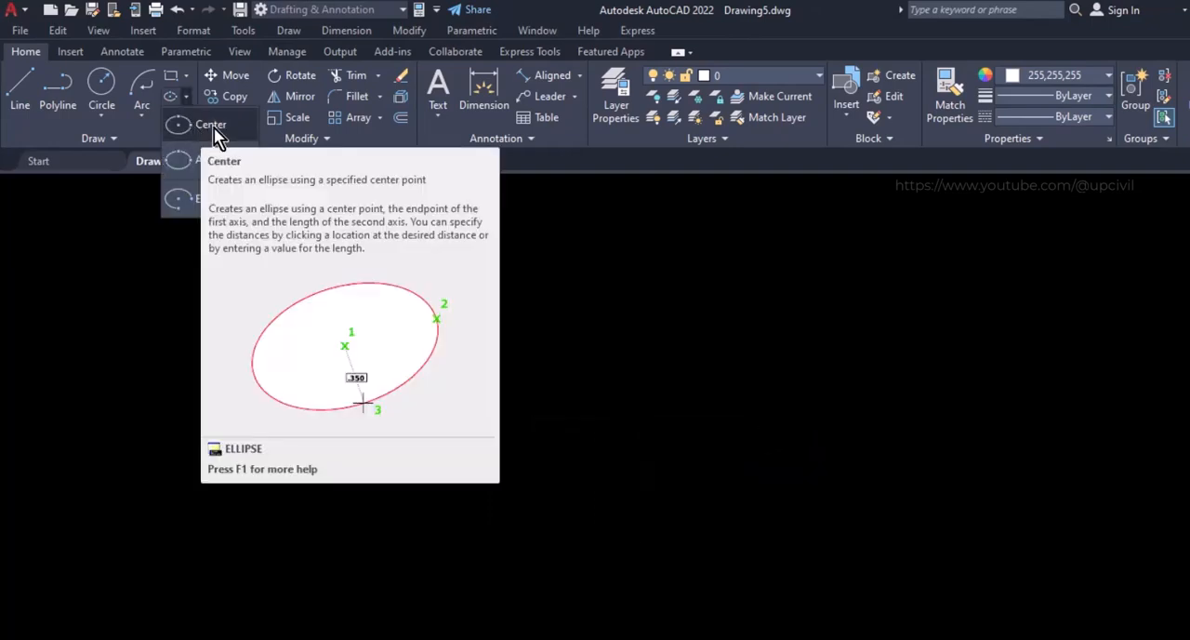
left_click(214, 128)
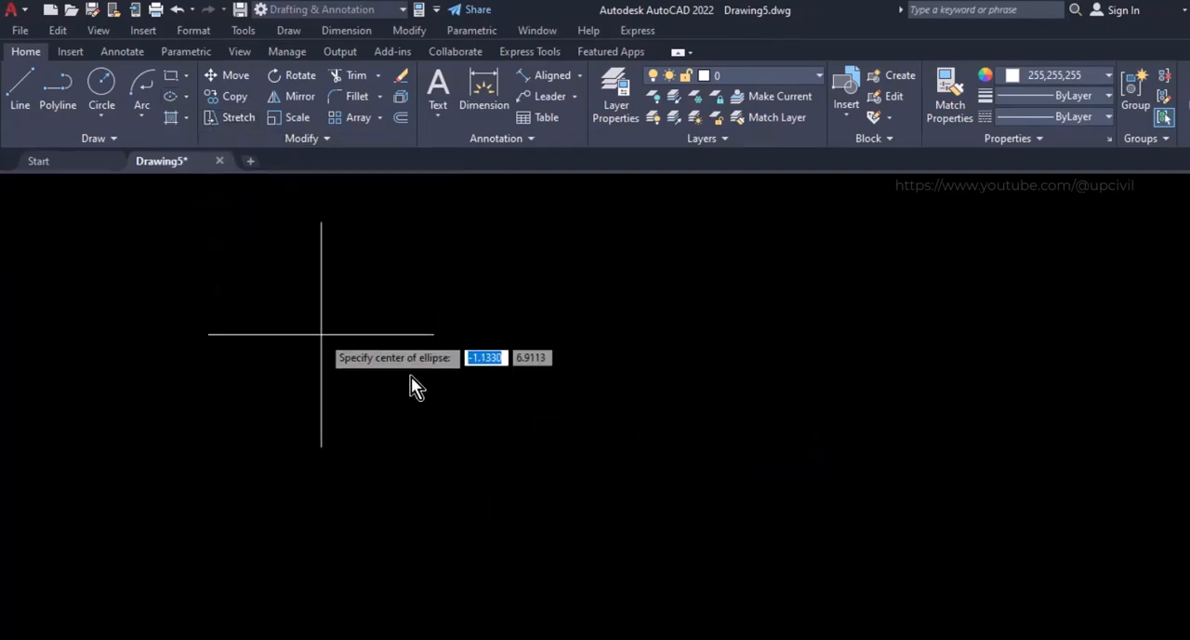
left_click(533, 391)
key("F8")
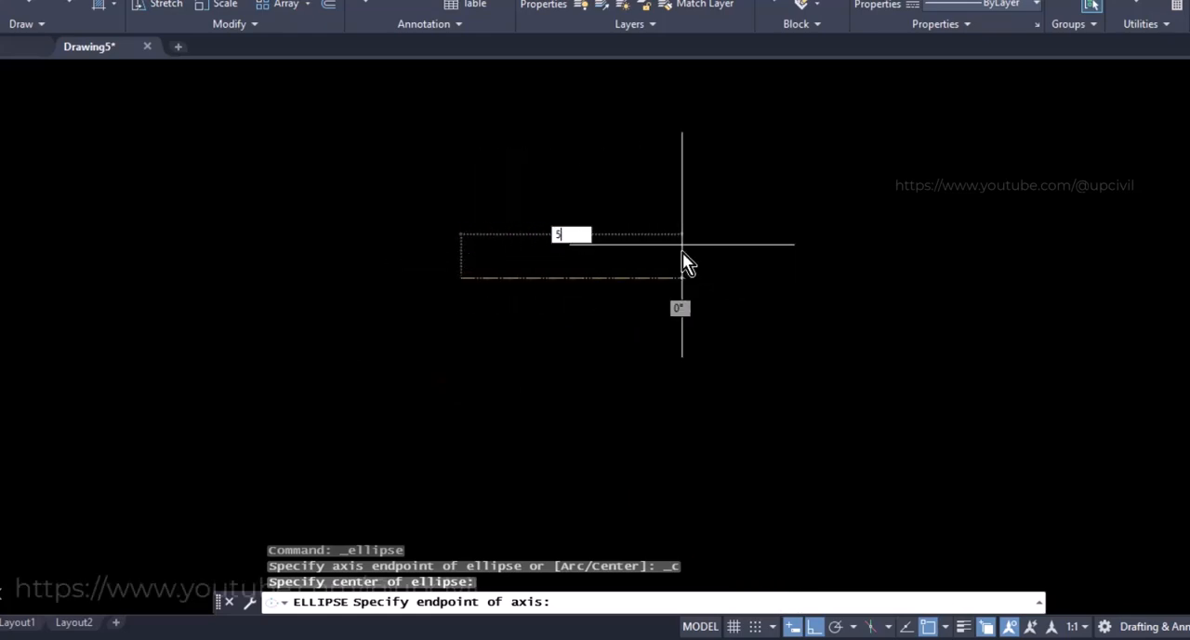
key("Return")
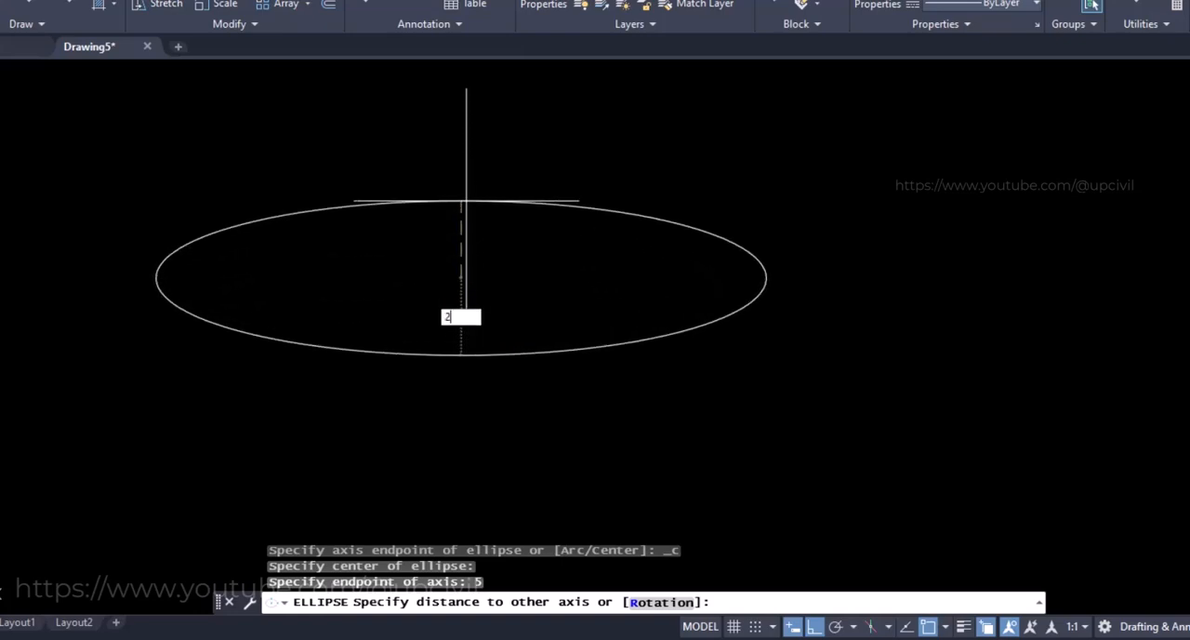
key("Return")
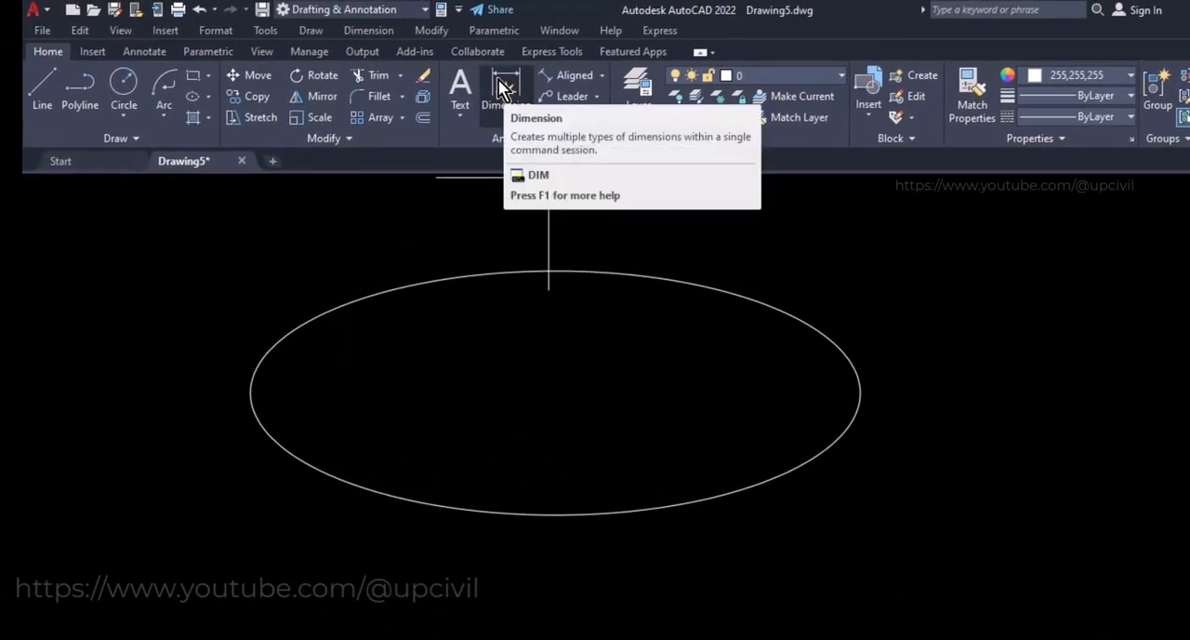
Dimension the ellipse from its centre to its side quadrant, and from its upper quadrant to its centre
left_click(503, 88)
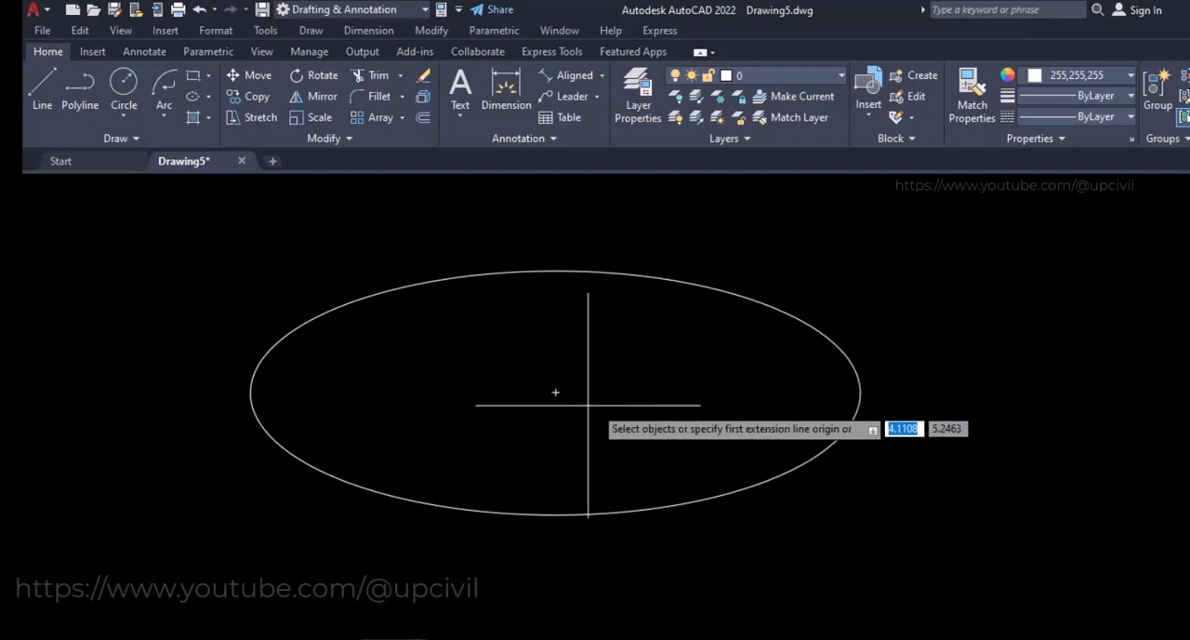
left_click(555, 392)
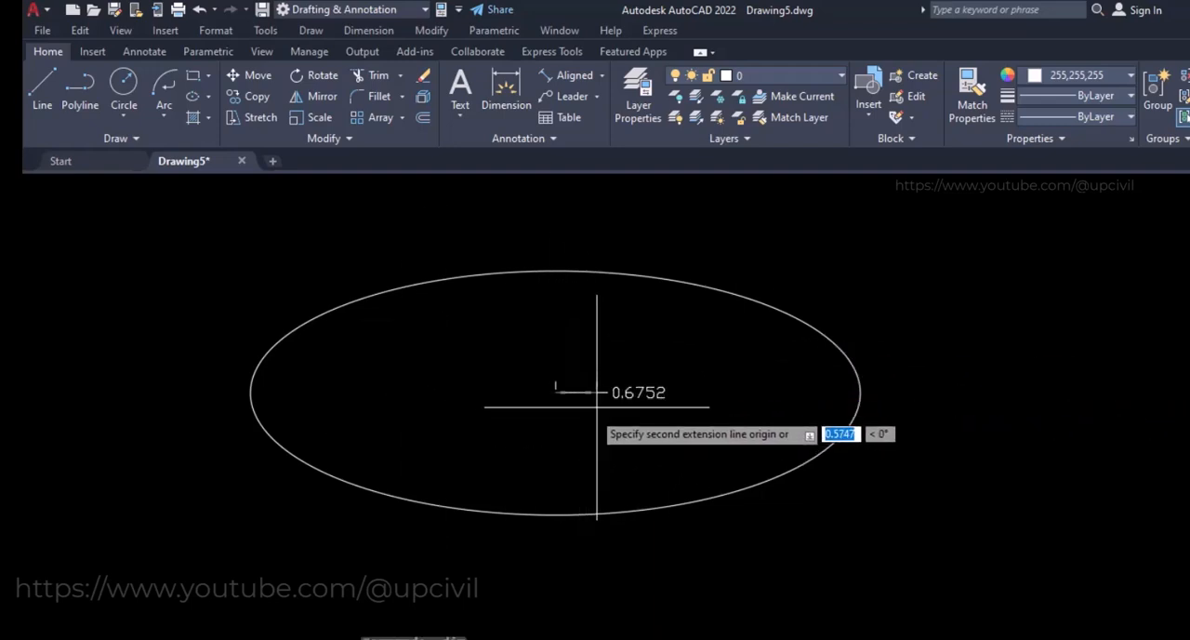
left_click(859, 392)
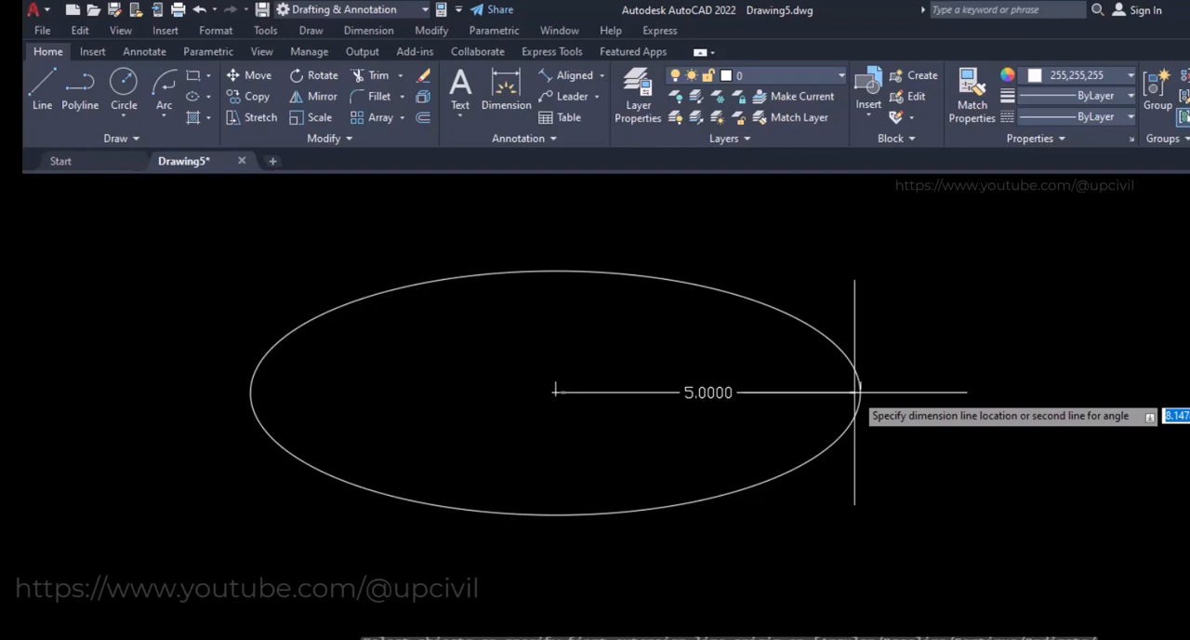
left_click(549, 392)
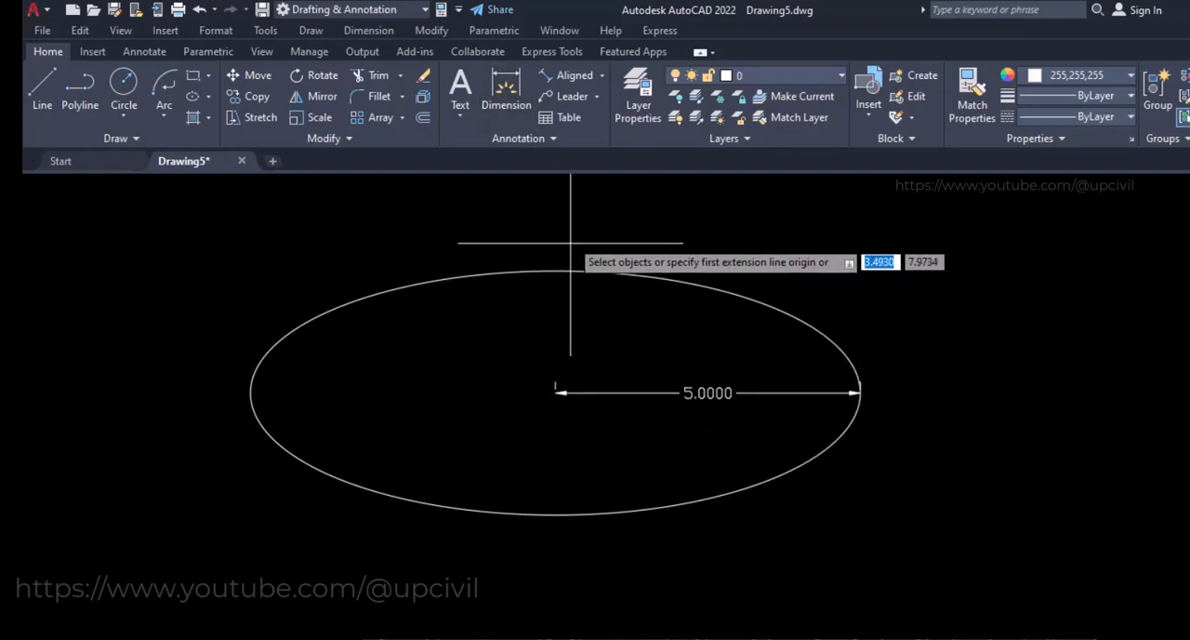
left_click(555, 272)
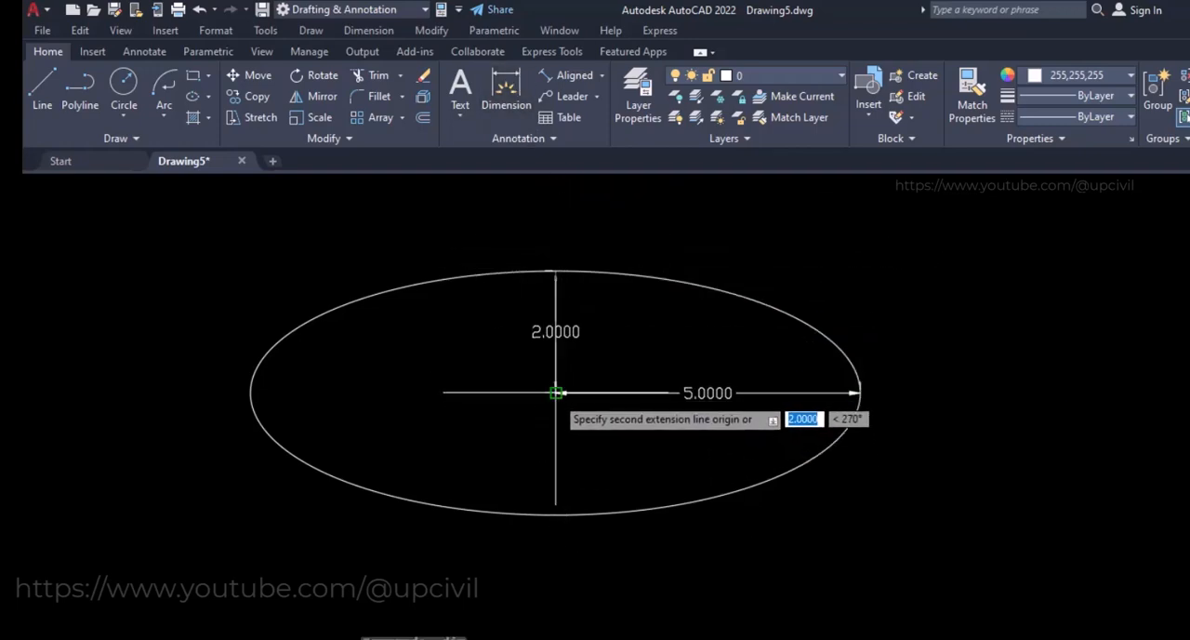
left_click(555, 392)
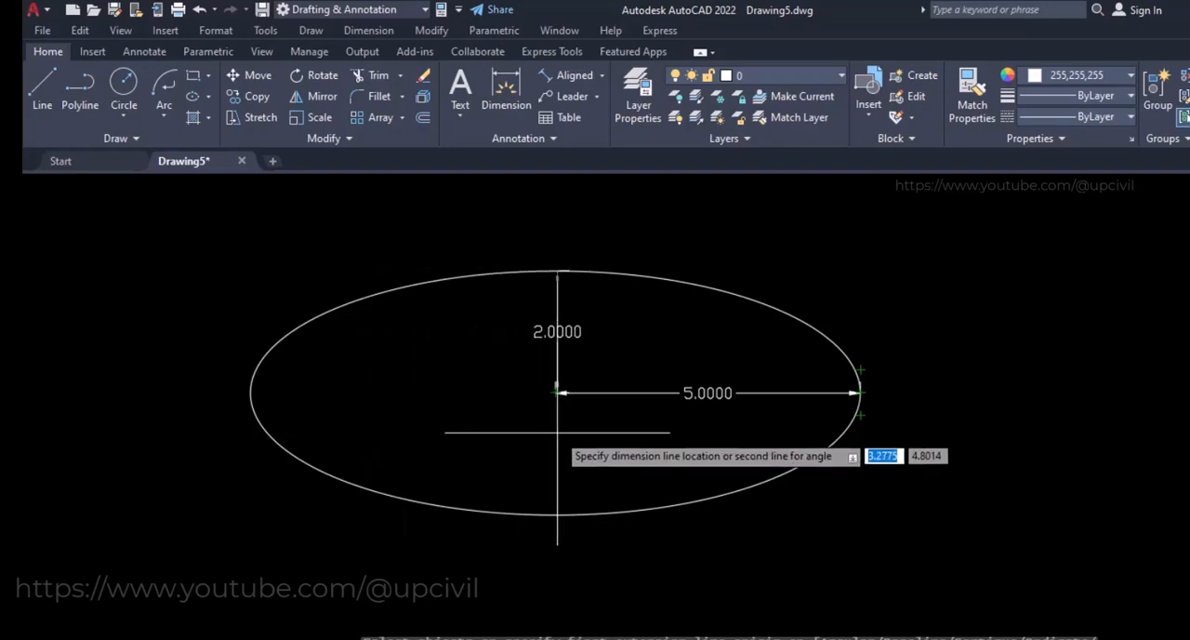
left_click(557, 431)
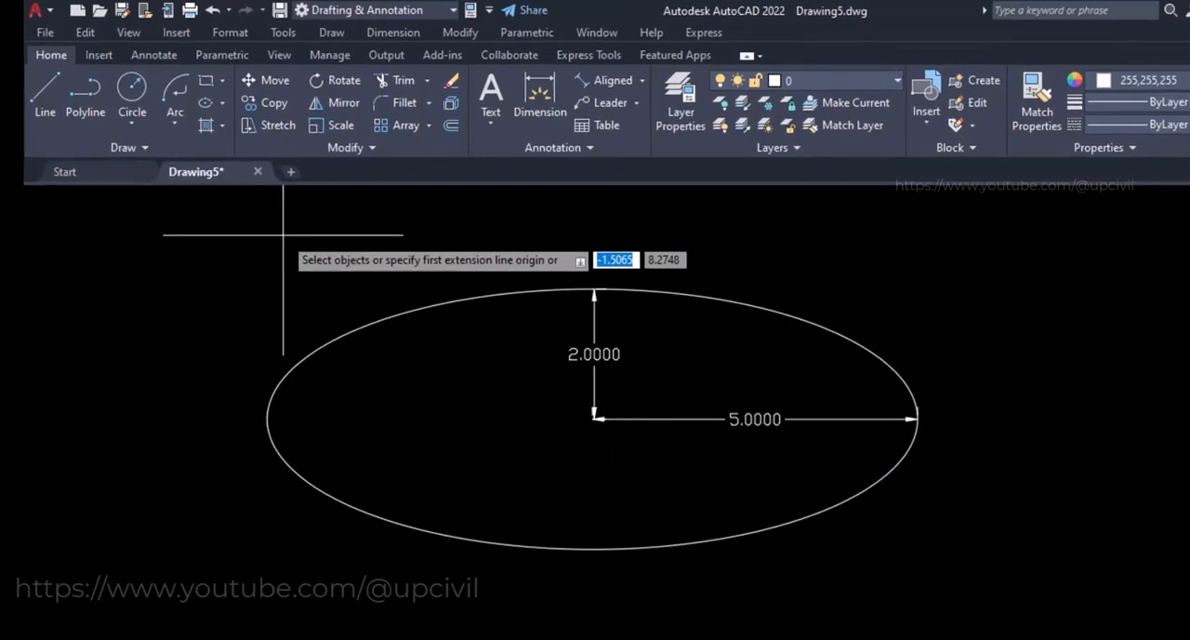
Draw an Axis, End ellipse beside the dimensioned one with a horizontal axis of 10 and a distance of 2 to the other axis
left_click(222, 102)
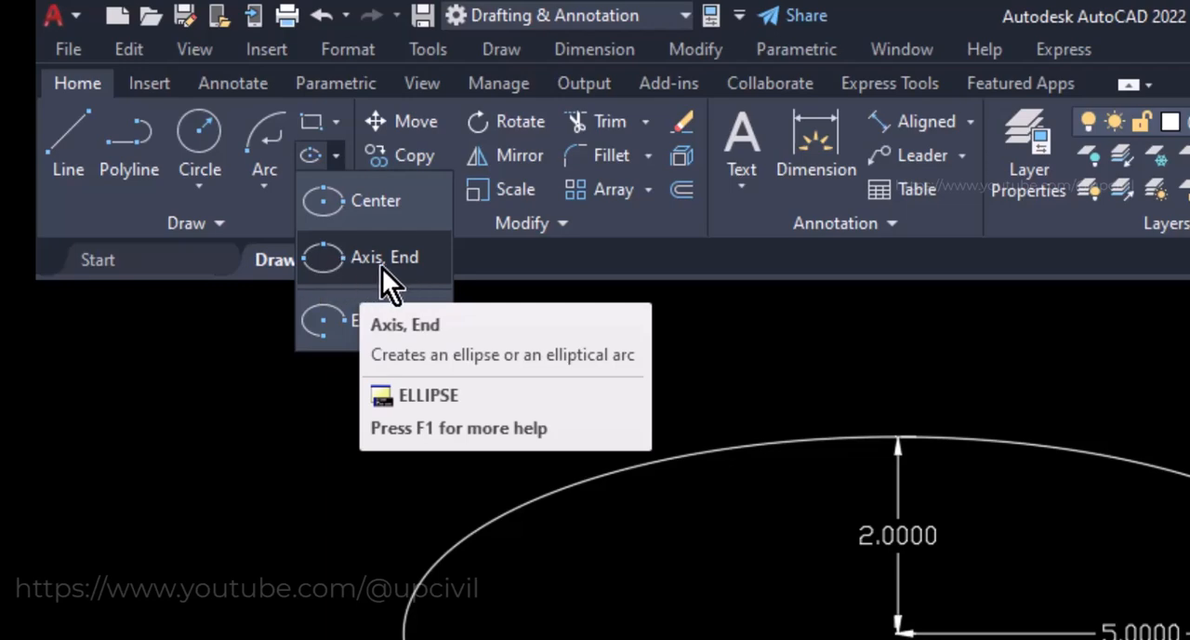
left_click(394, 263)
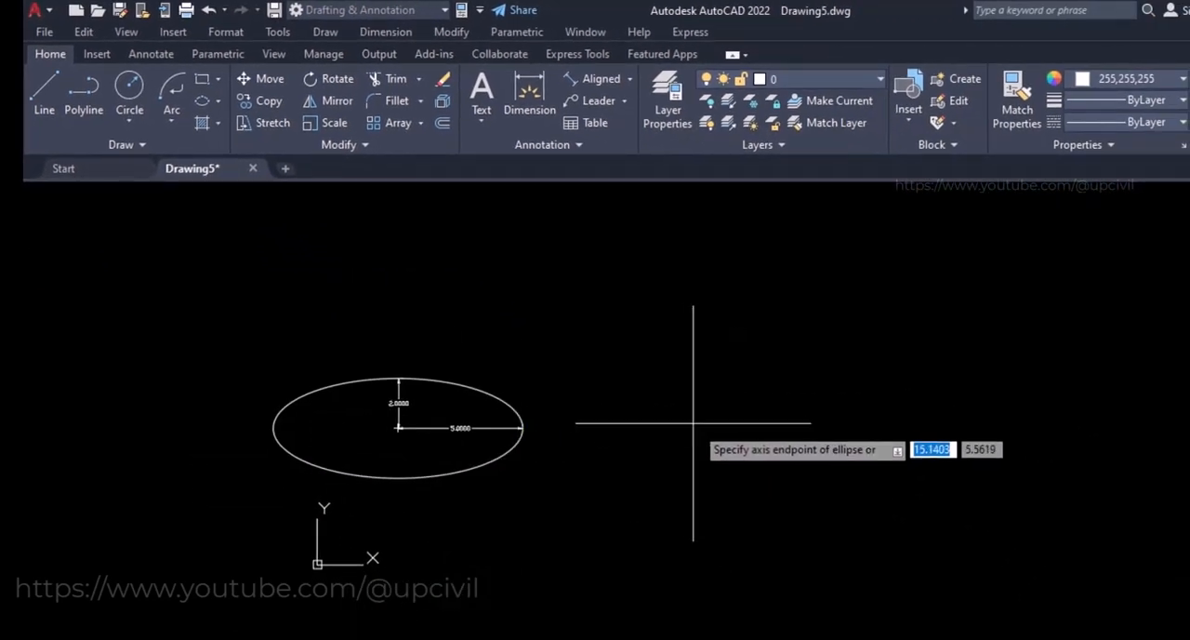
left_click(662, 436)
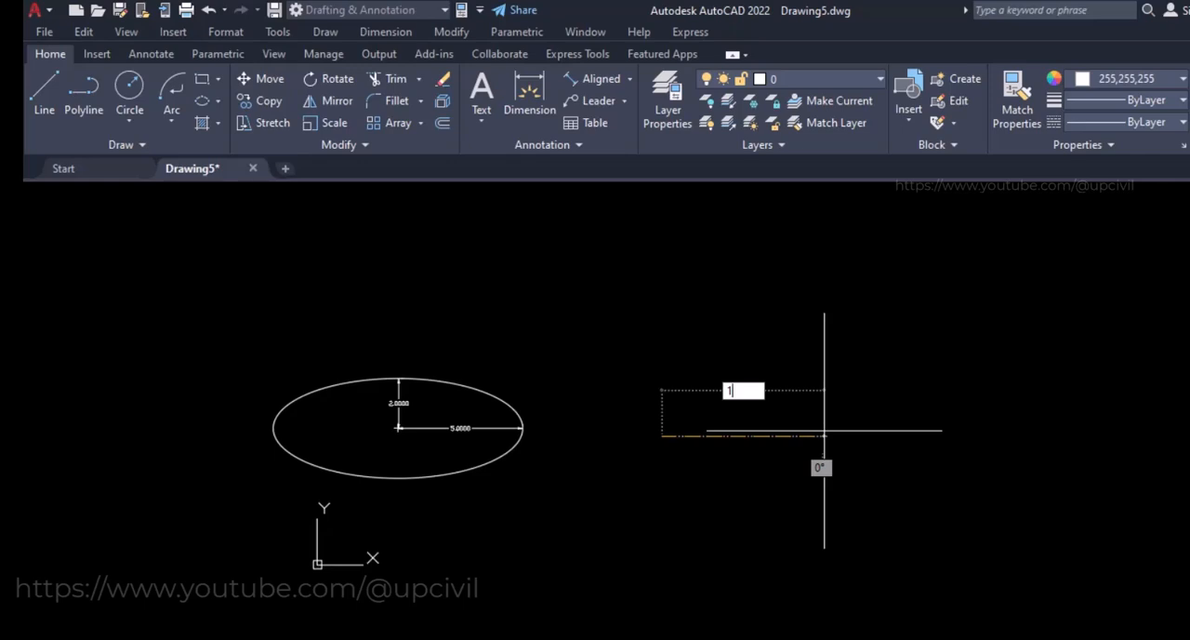
type("10")
key("Return")
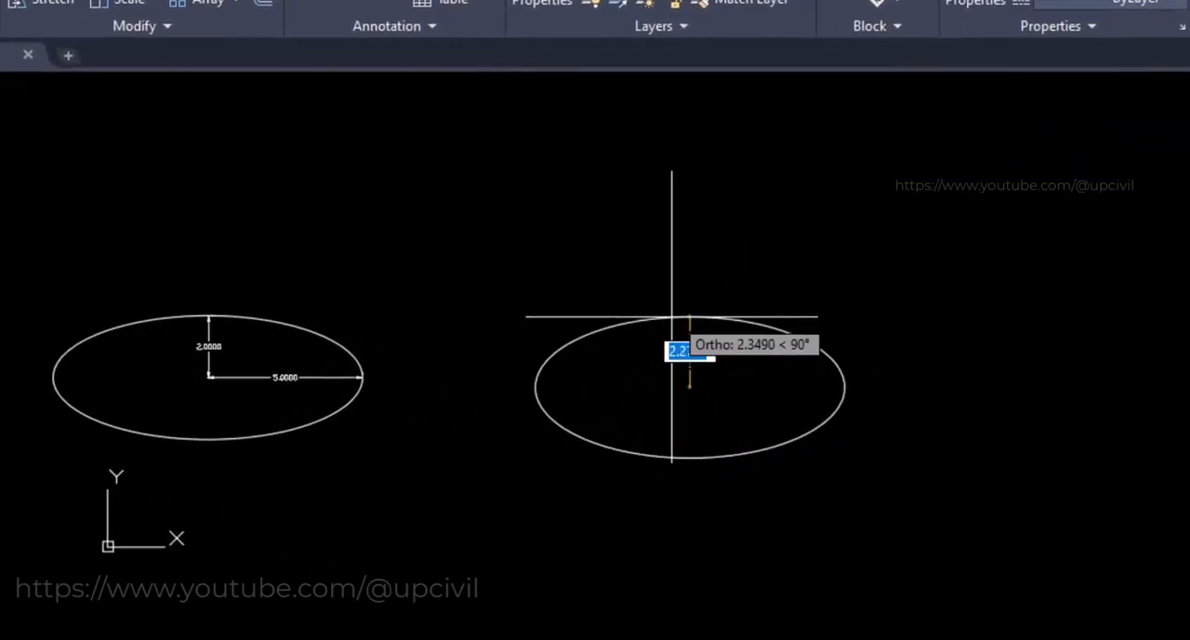
type("2")
key("Return")
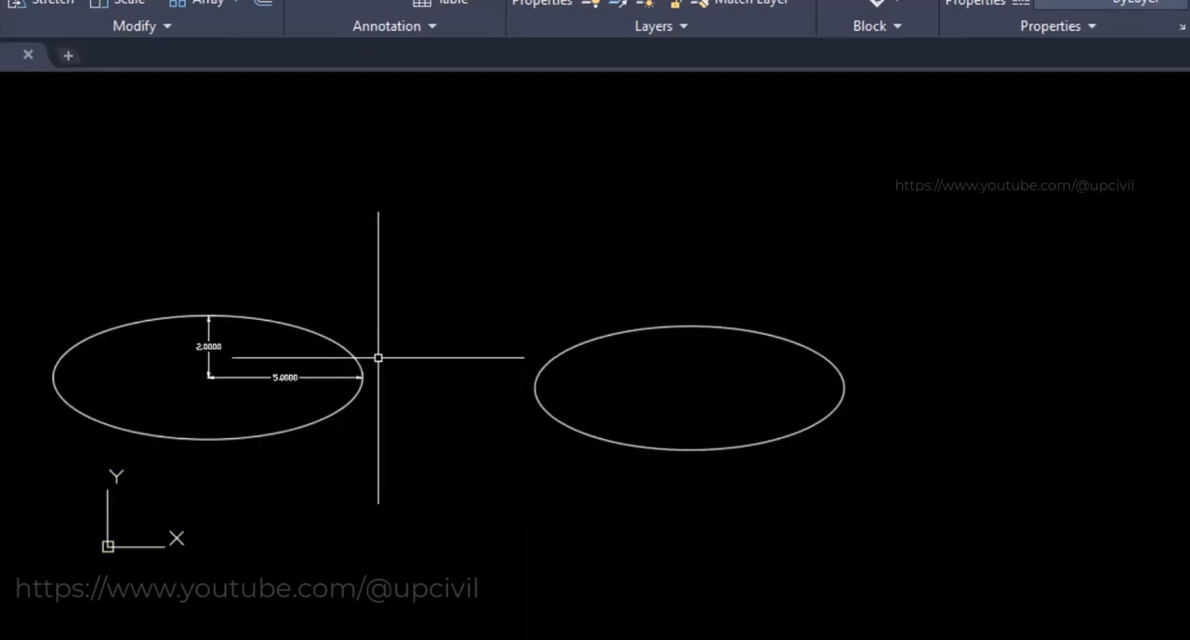
Draw a centre-based elliptical arc below the two ellipses with semi-axes of 5 horizontally and 2 vertically, start angle 90 and end angle 360
left_click(227, 126)
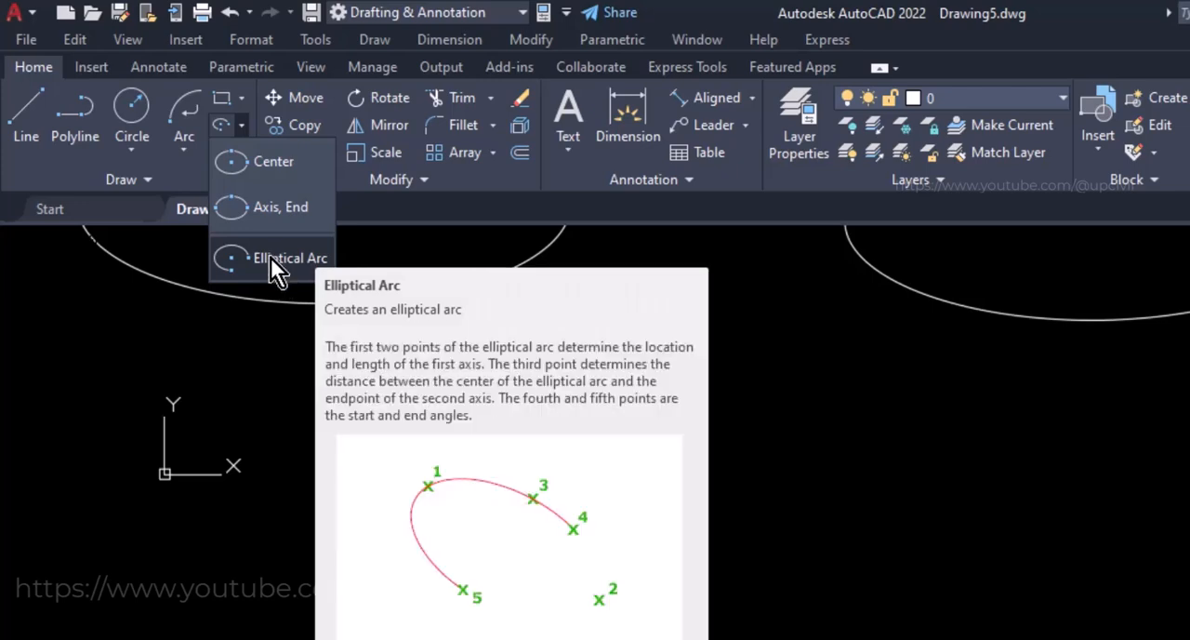
left_click(271, 258)
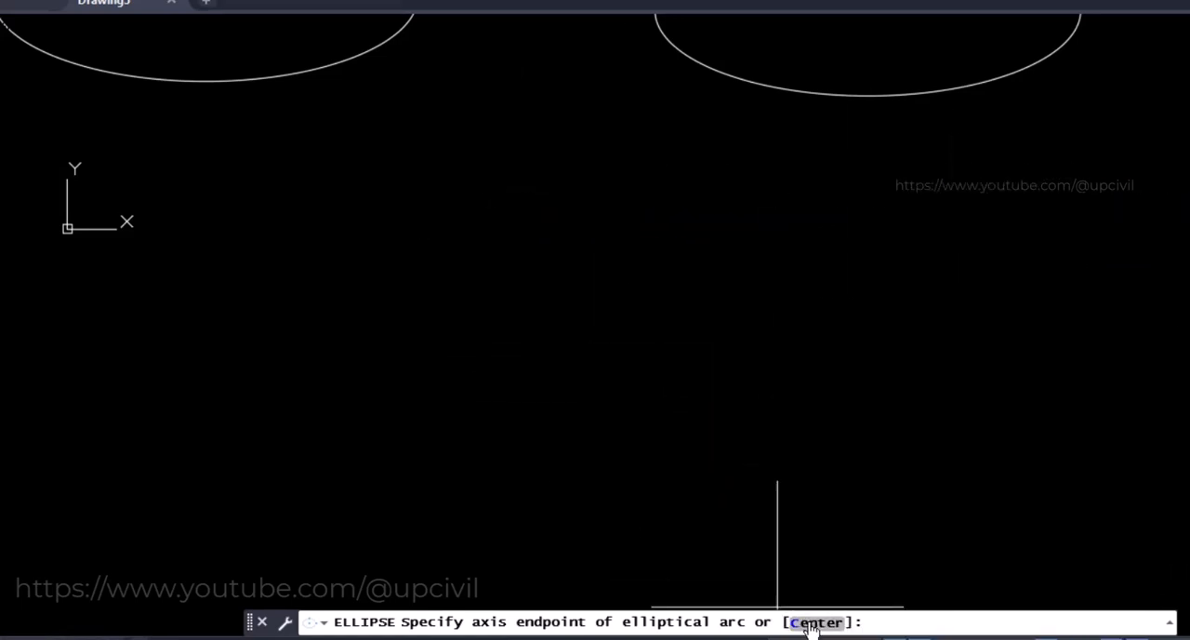
type("c")
key("Return")
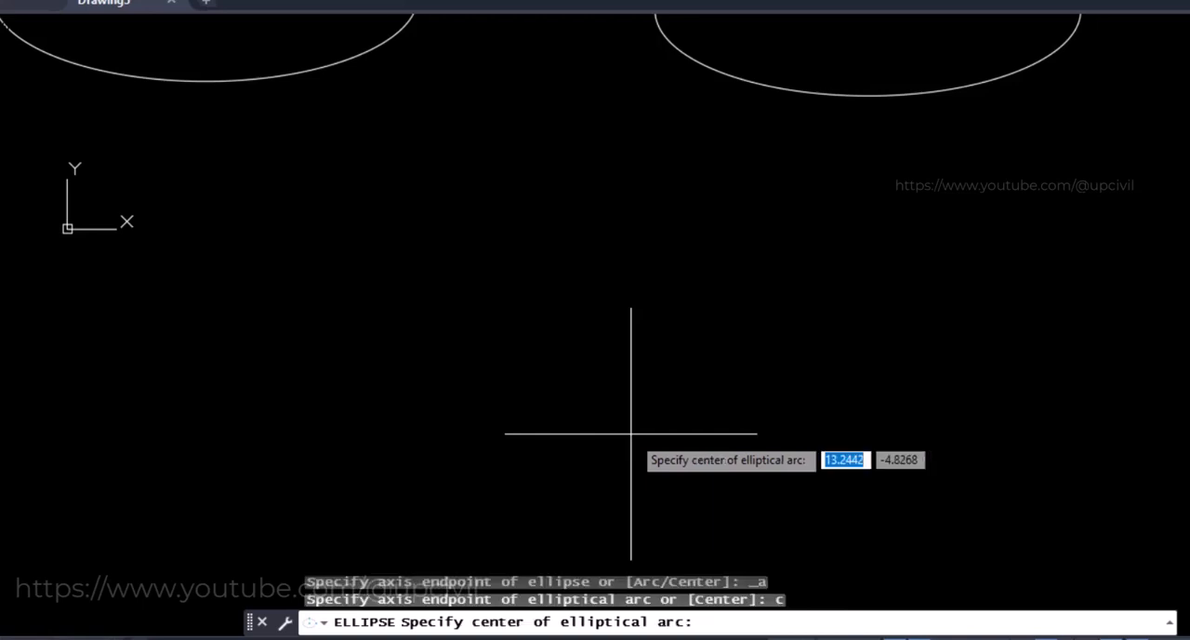
left_click(531, 336)
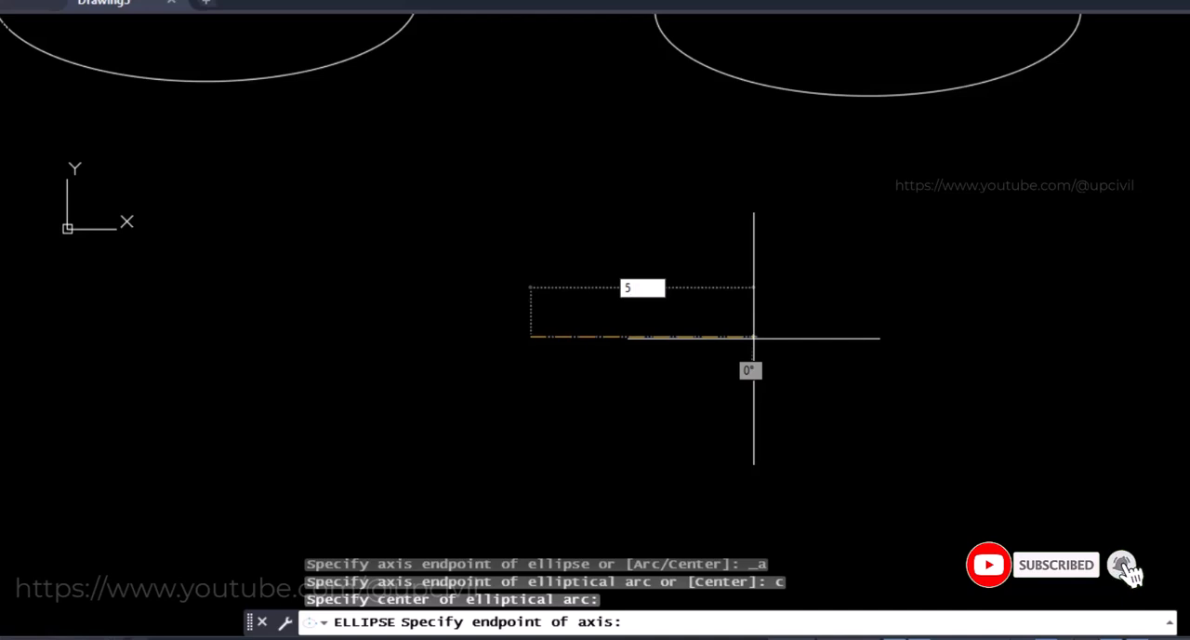
key("Return")
key("Return")
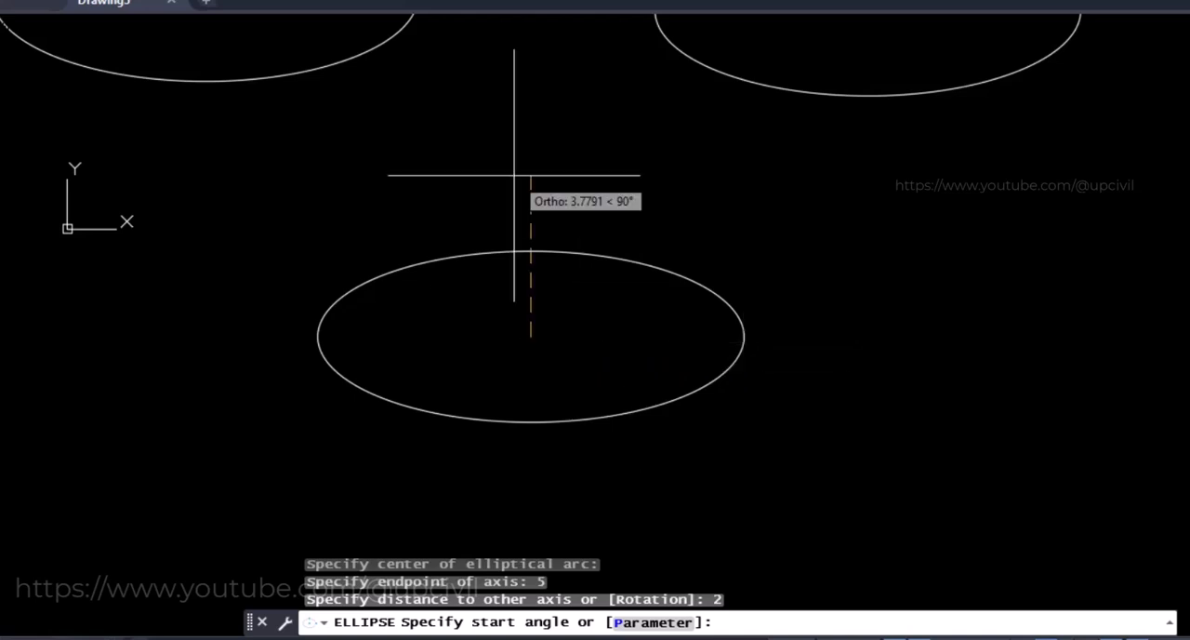
key("Return")
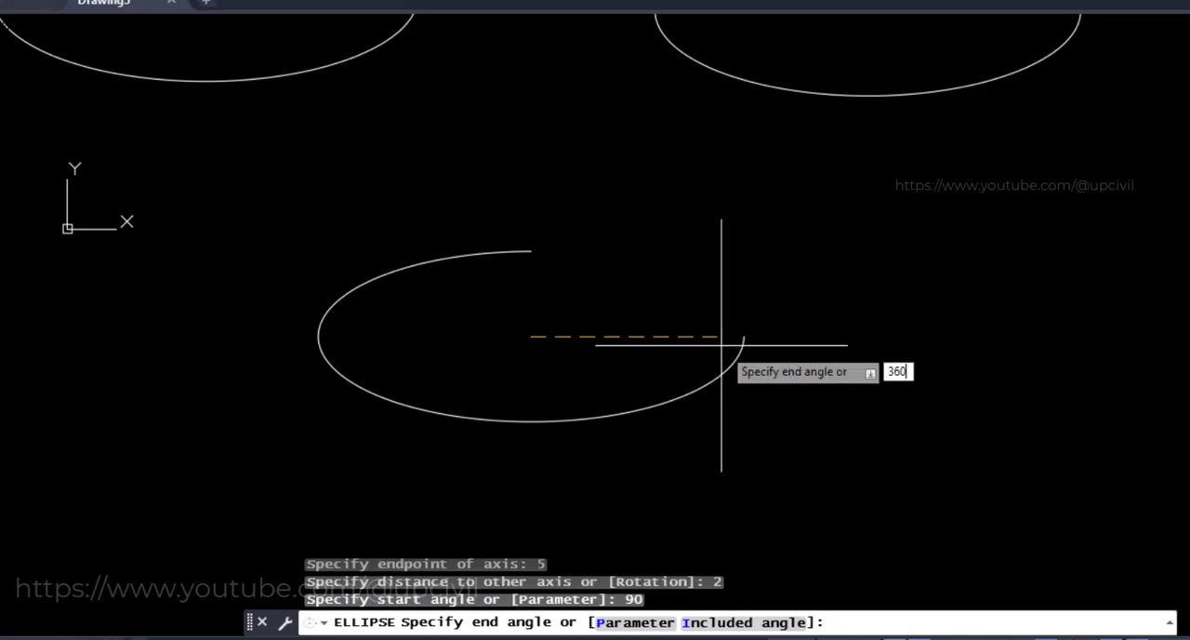
key("Return")
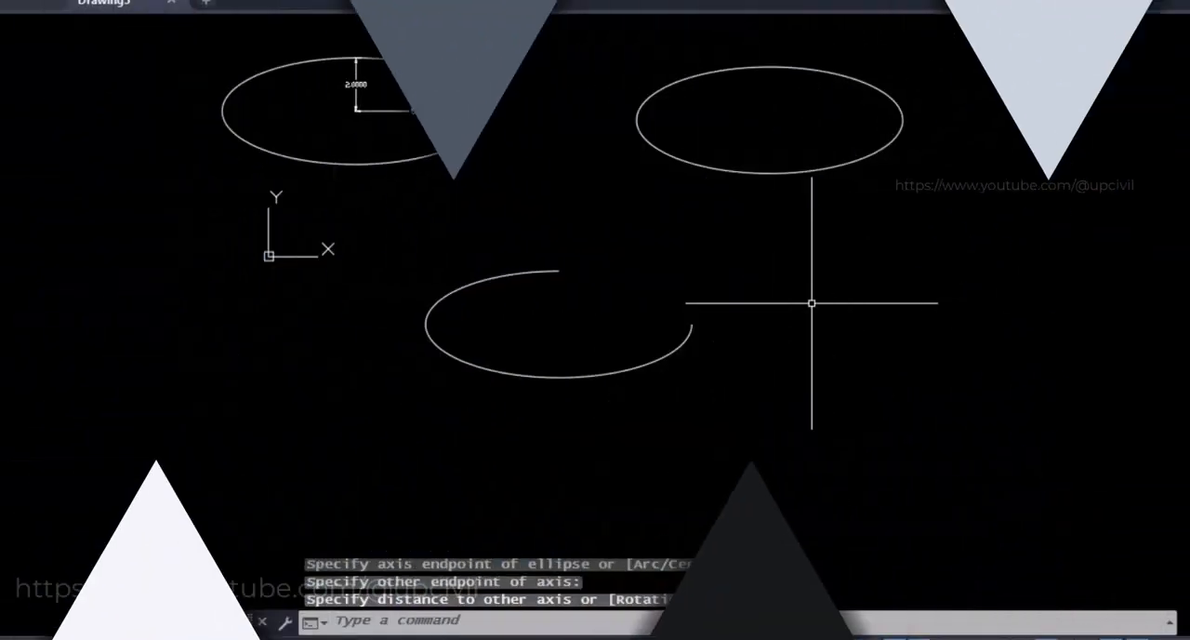
type("EL")
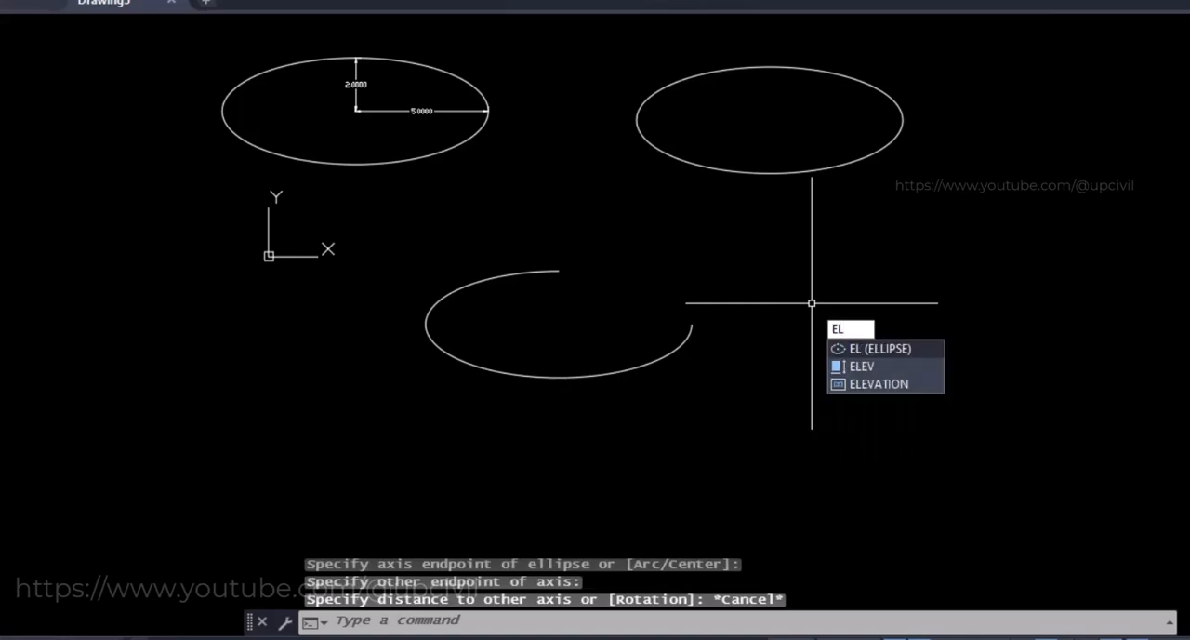
key("Return")
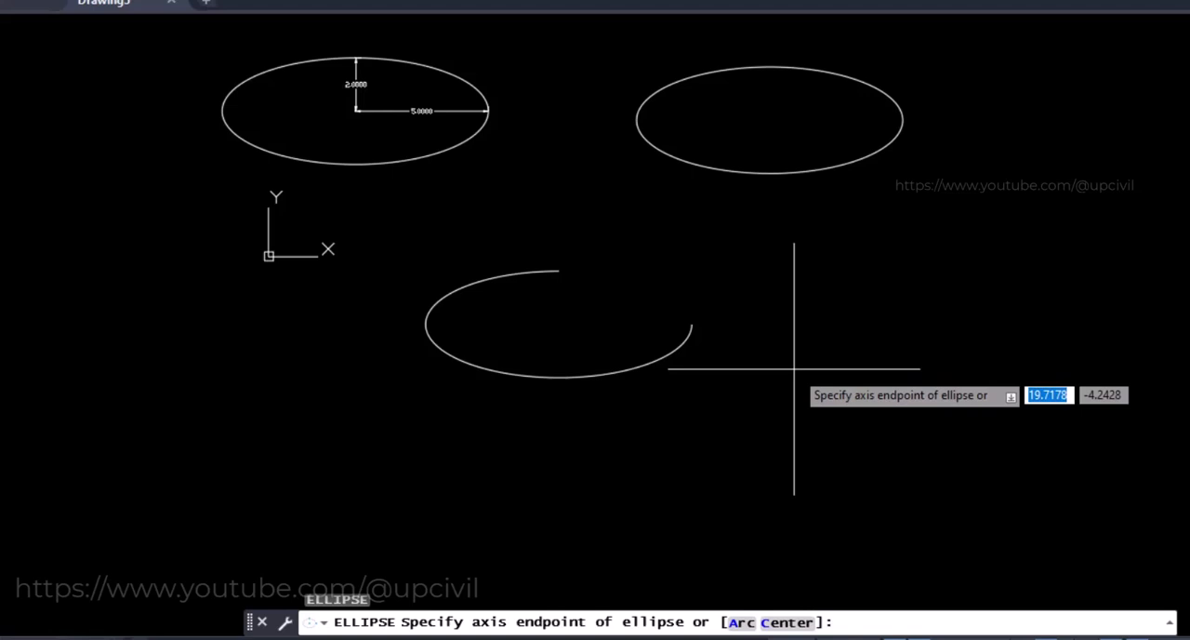
key("Escape")
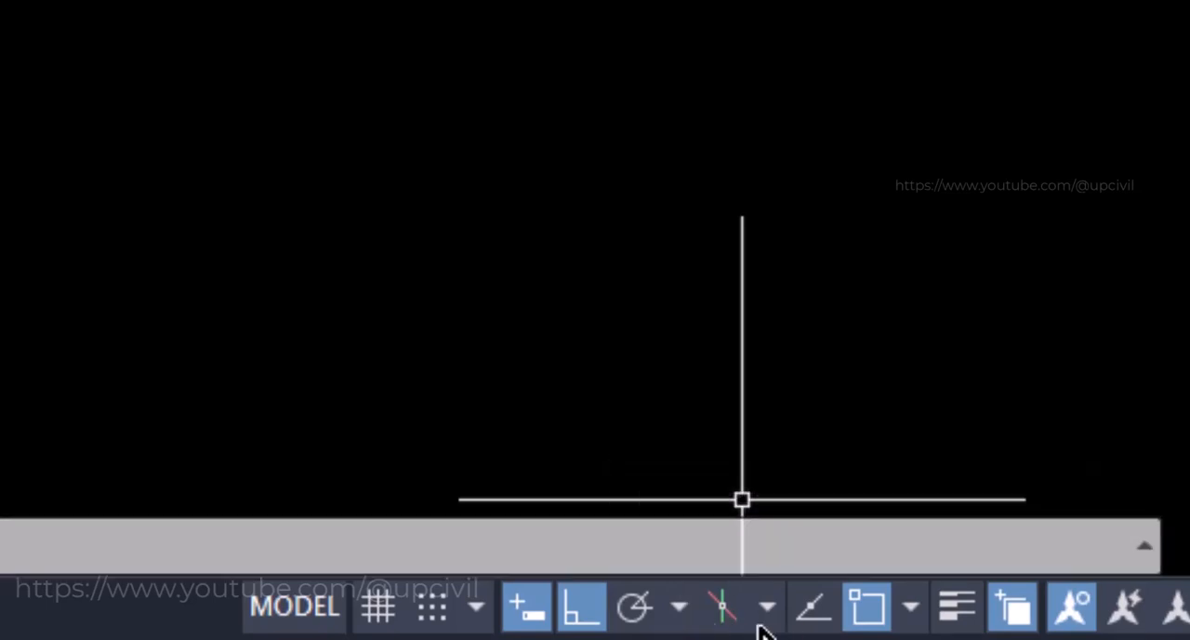
Turn on isometric drafting and start an isocircle with its centre in the empty area beside the elliptical arc
left_click(732, 610)
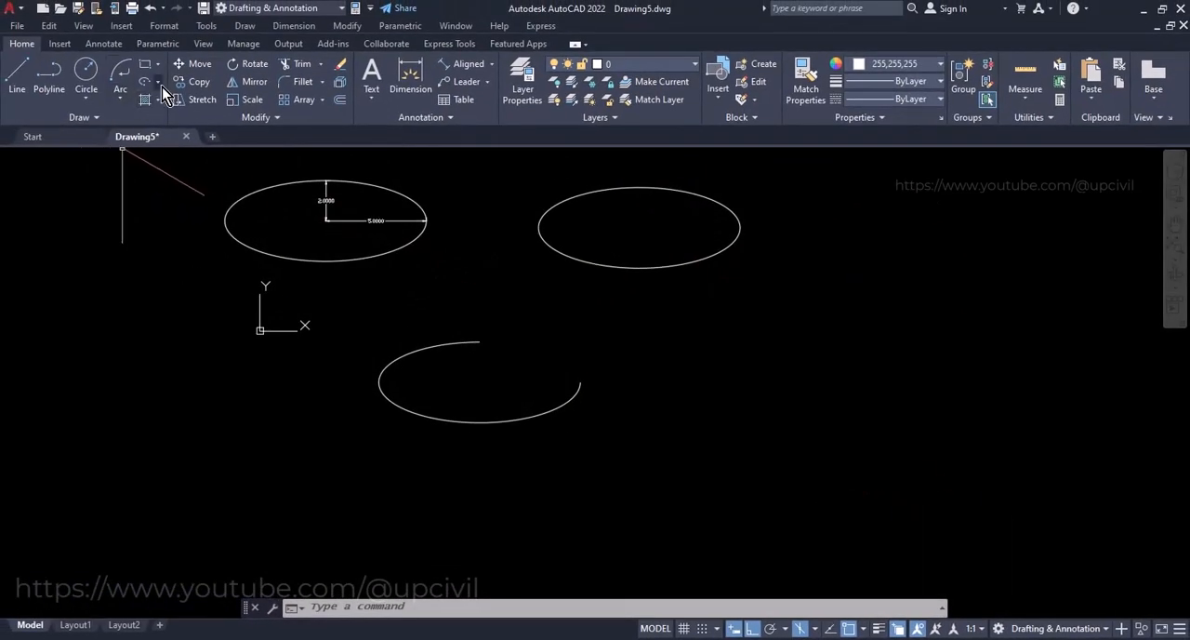
left_click(160, 84)
left_click(166, 135)
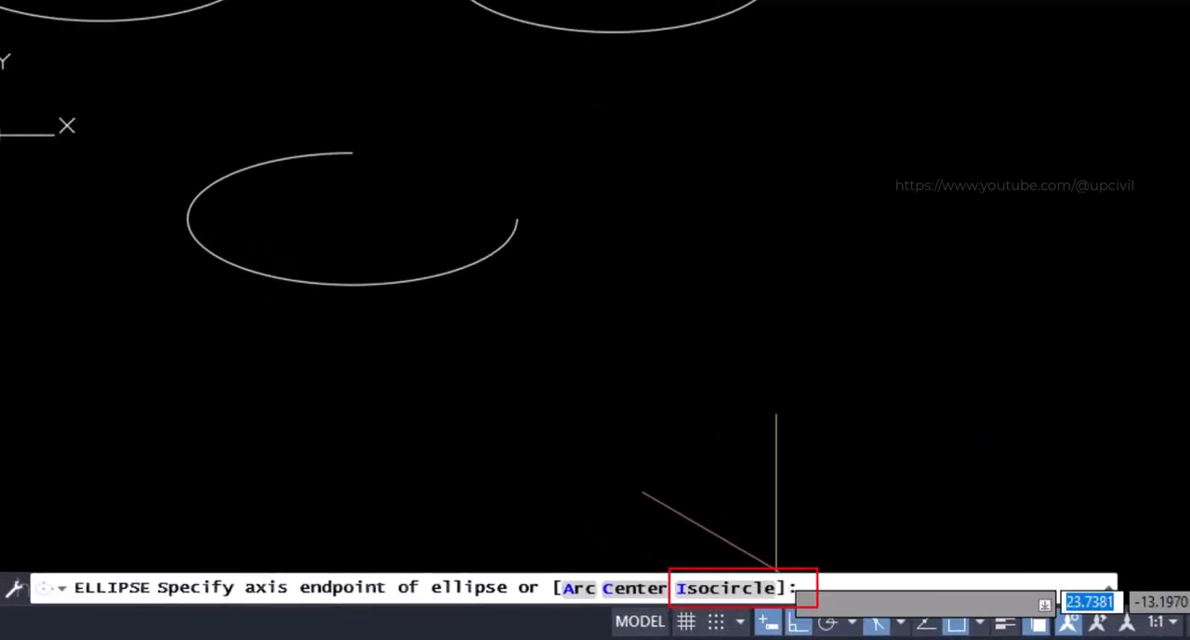
left_click(698, 589)
left_click(788, 286)
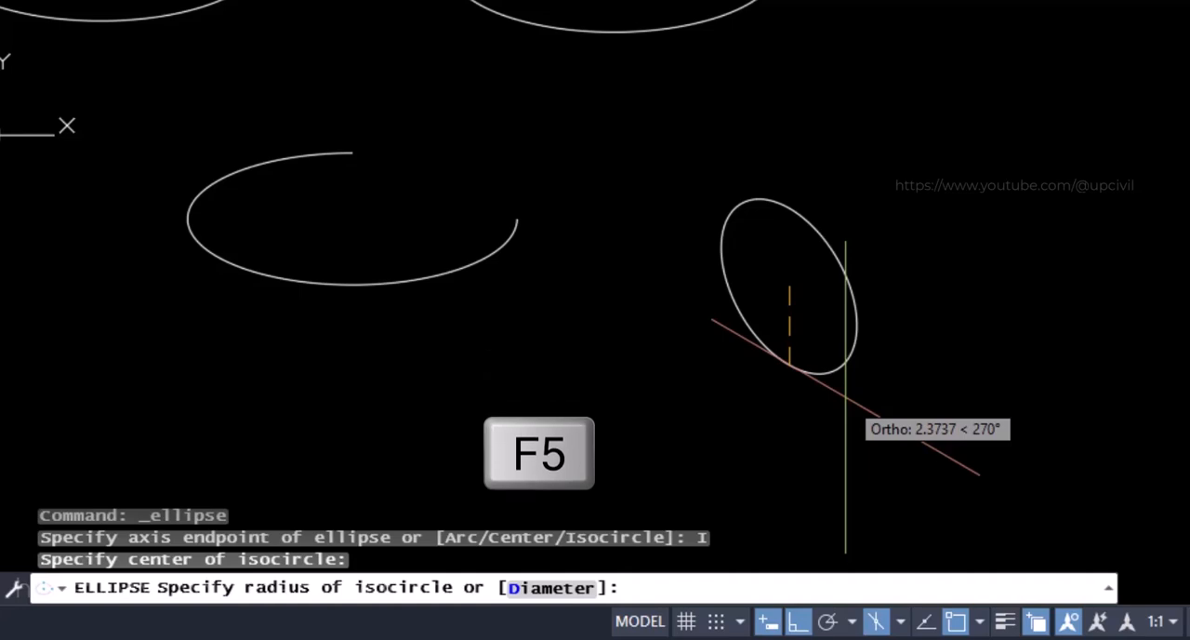
Cycle through the isoplanes and finish the isocircle on the Top isoplane with a freehand radius, then turn isometric drafting off
key("F5")
key("F5")
key("F5")
key("F5")
key("F5")
key("F5")
key("F5")
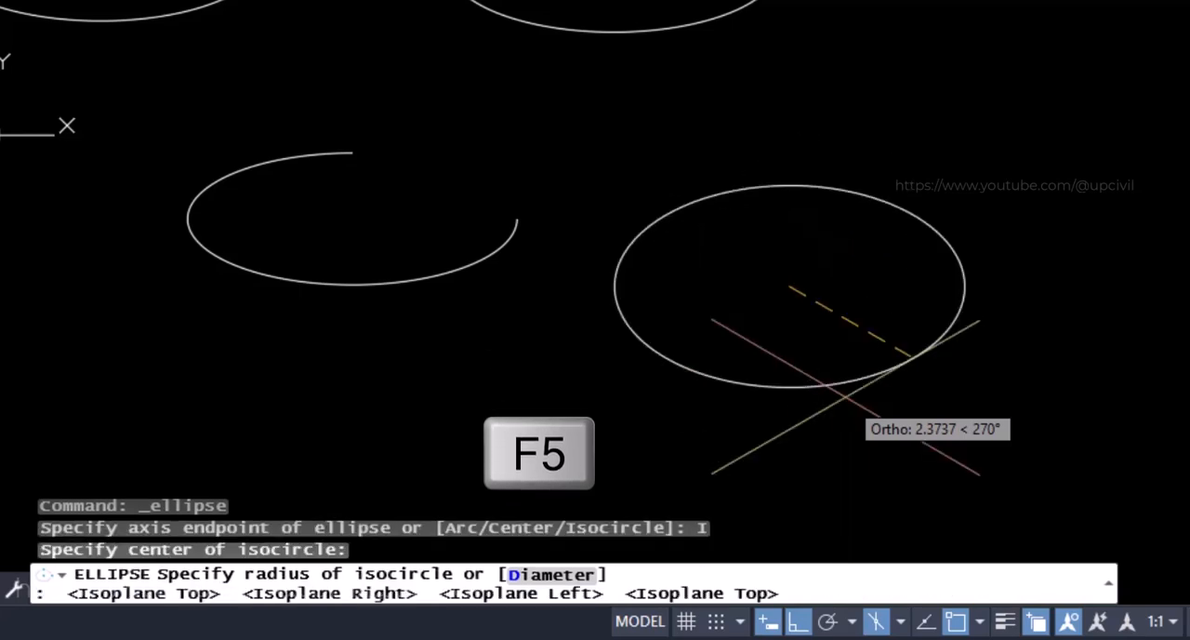
key("F5")
key("F5")
key("F5")
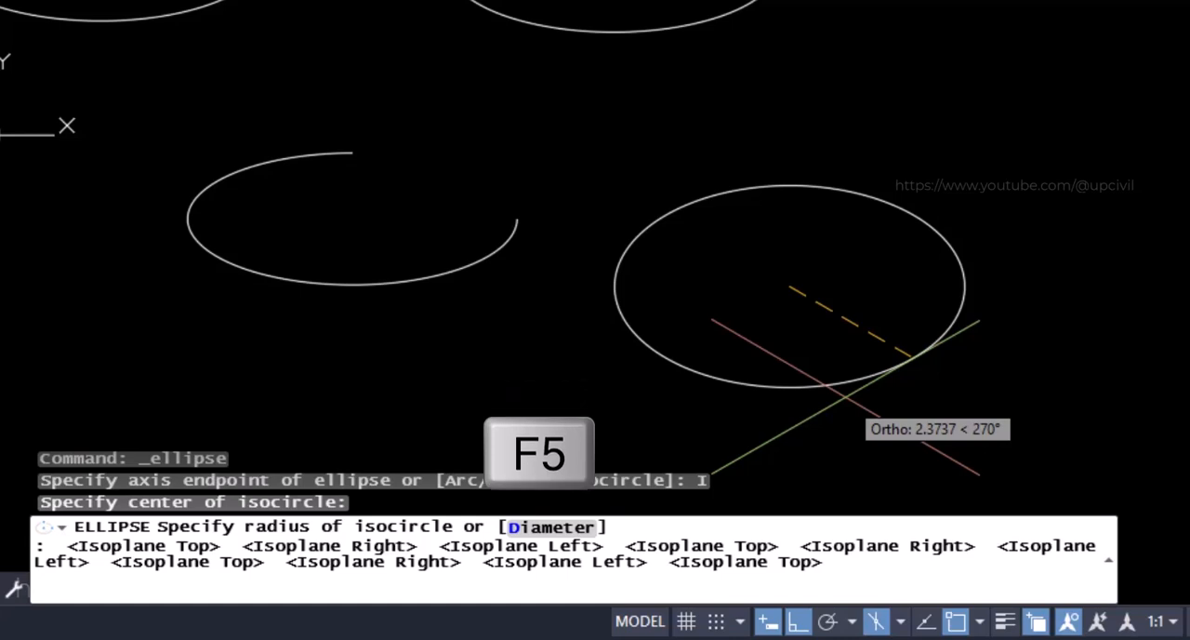
left_click(823, 366)
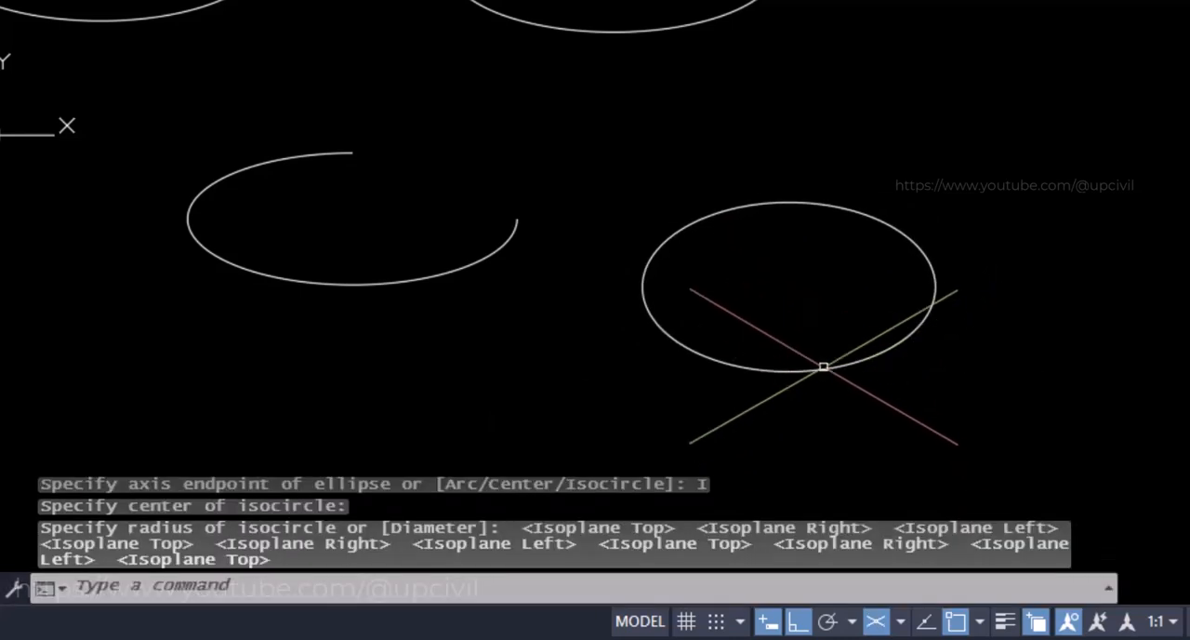
left_click(878, 621)
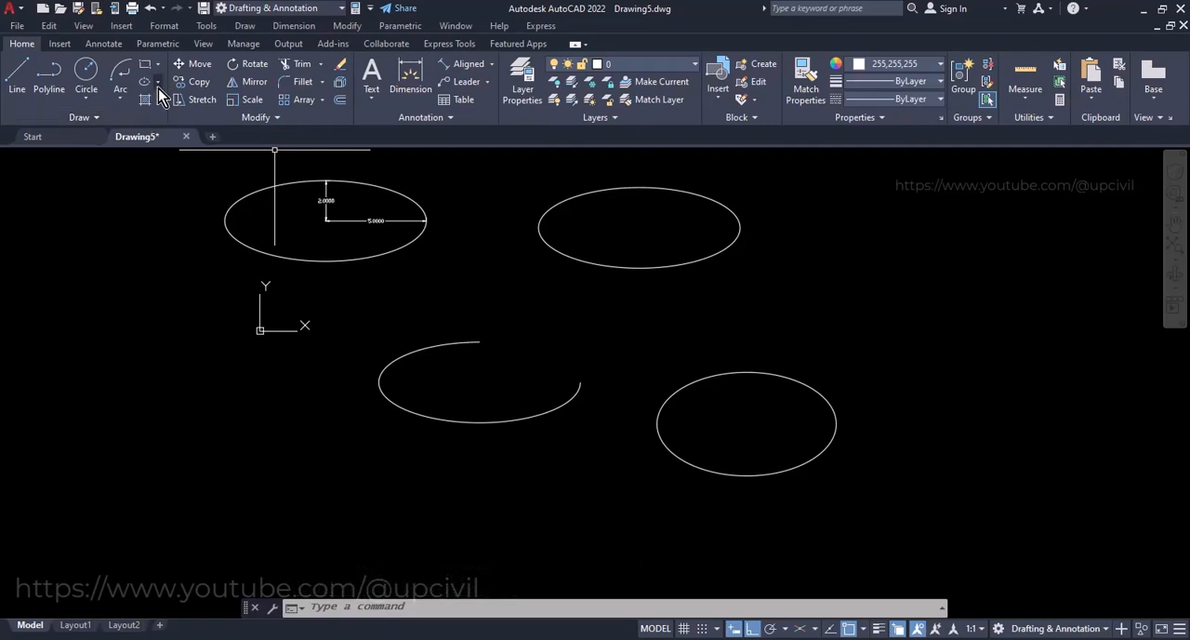
Draw an Axis, End ellipse above and beyond the isocircle with a horizontal axis of 10 and a rotation of 0 around the major axis
left_click(158, 88)
left_click(172, 170)
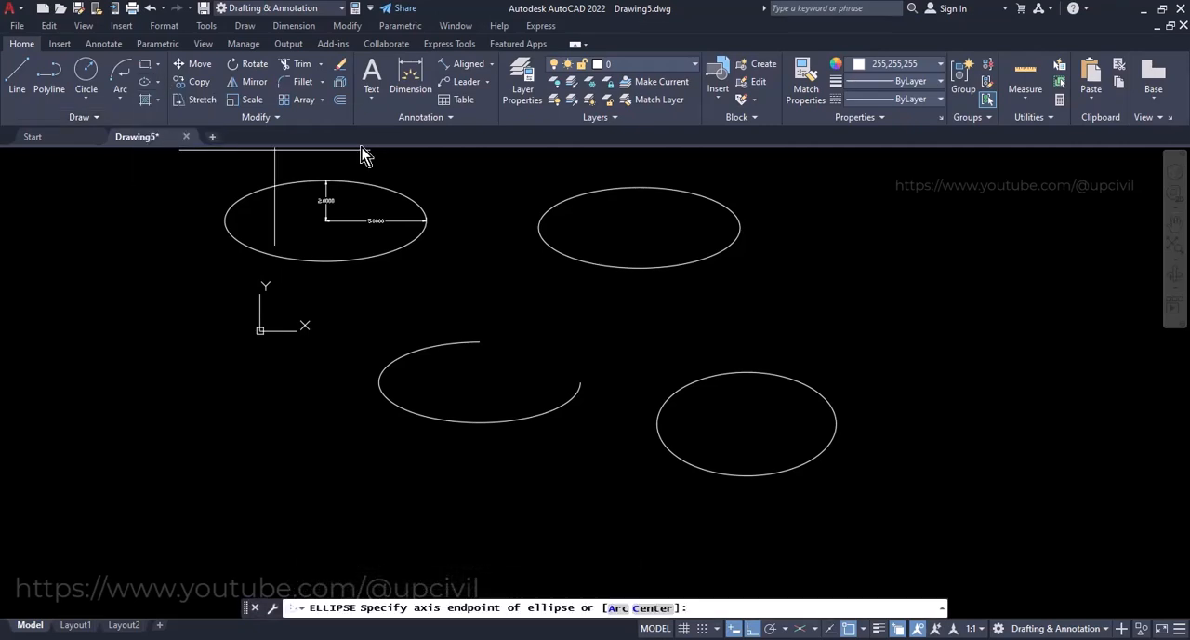
left_click(834, 298)
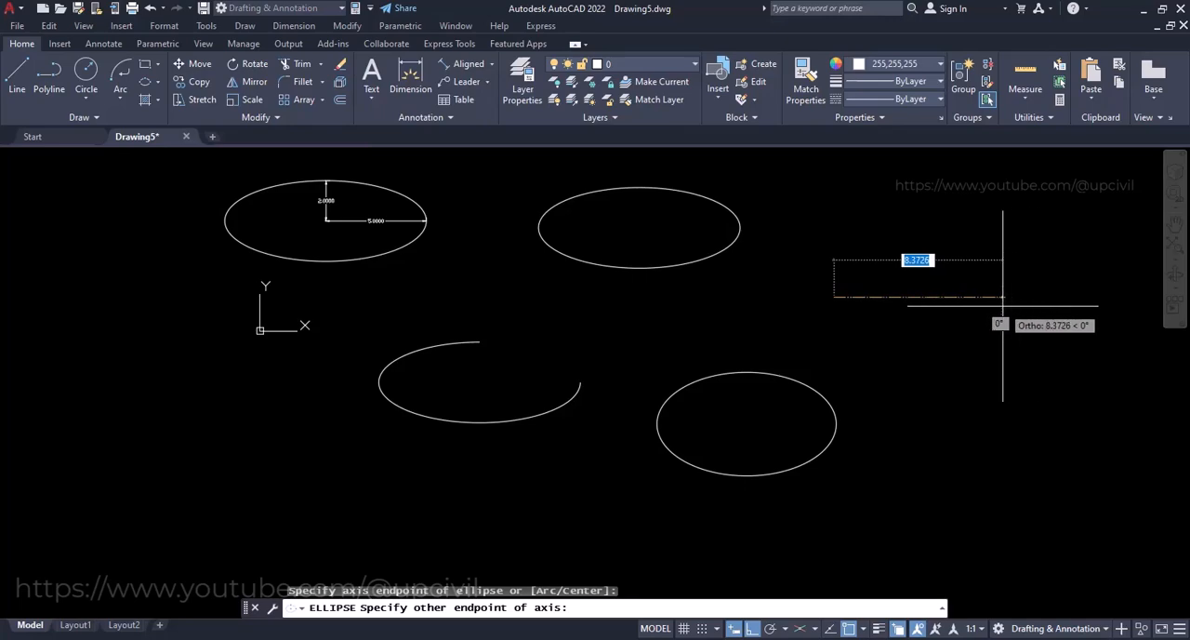
type("10")
key("Return")
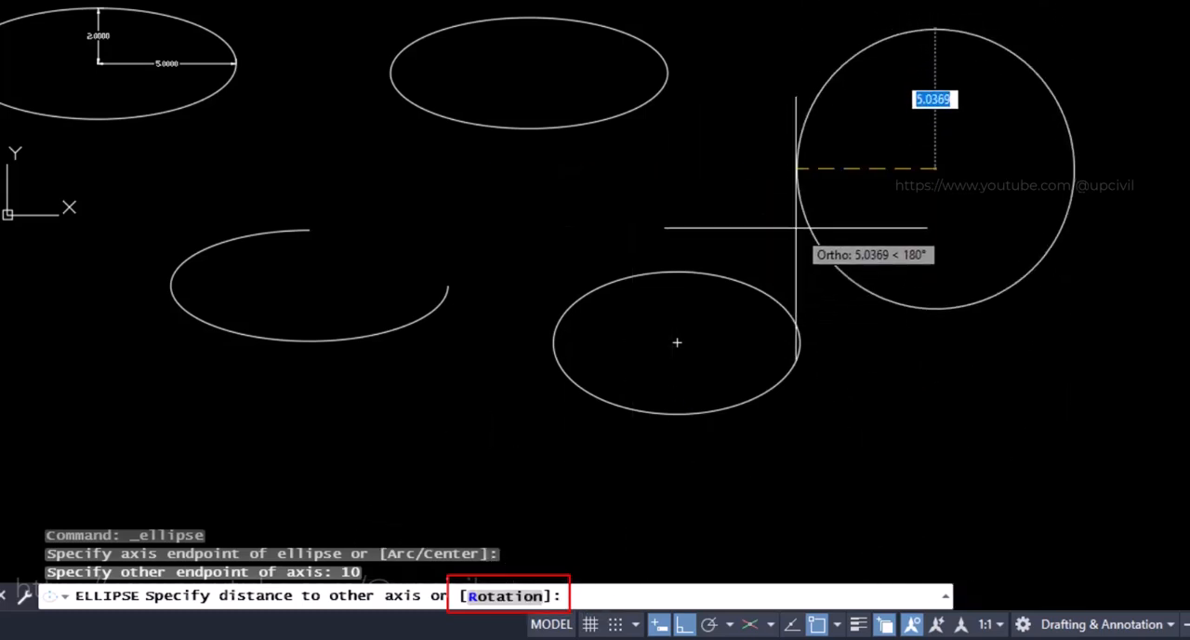
left_click(489, 600)
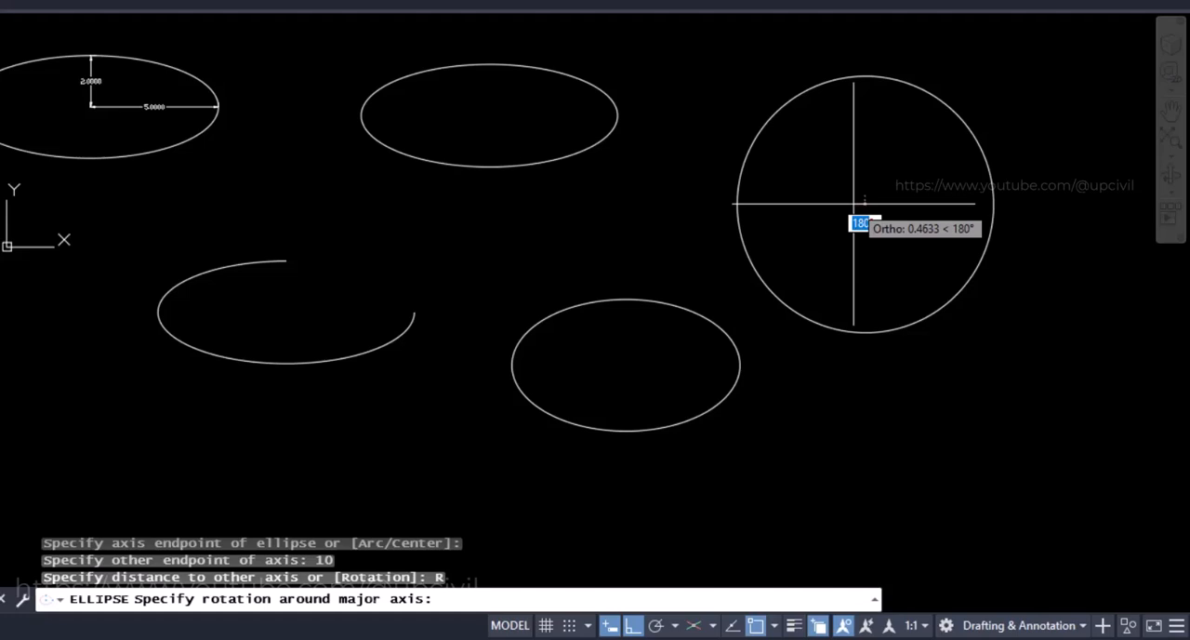
type("0")
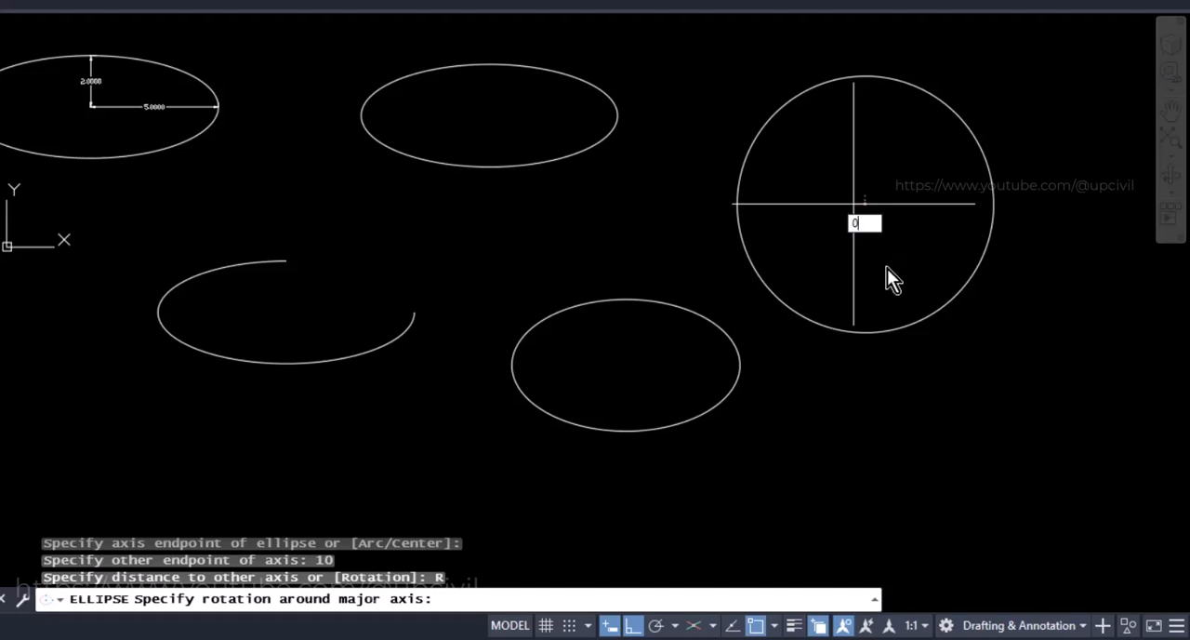
key("Return")
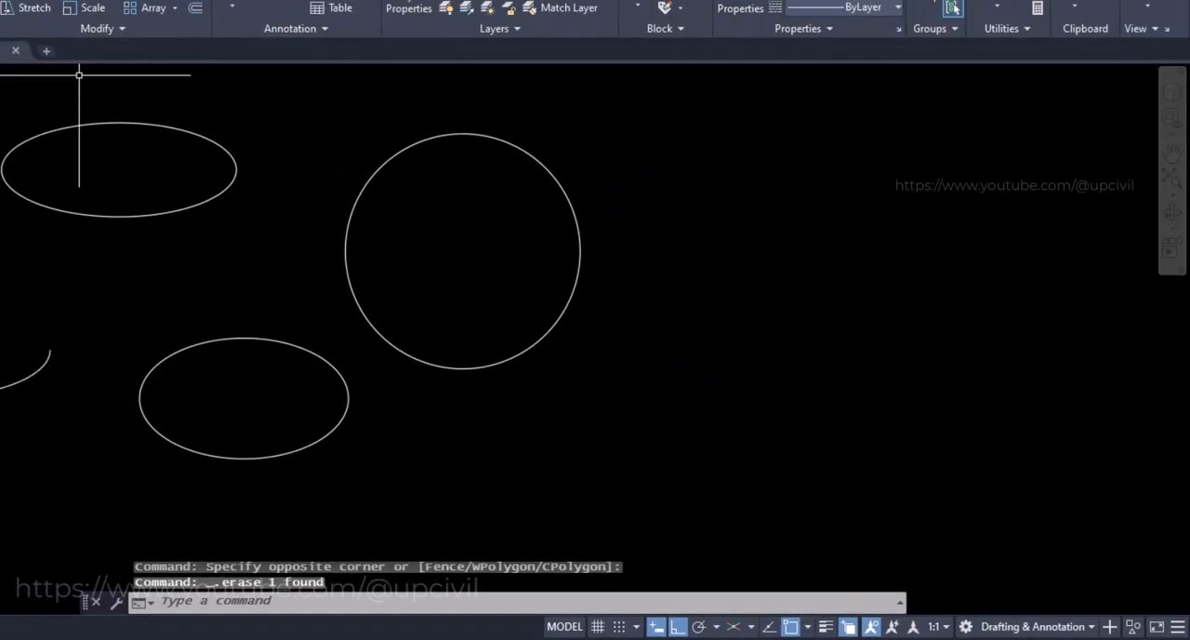
Draw a Center ellipse beside the circular one with a horizontal semi-axis of 5 and a rotation of 75 around the major axis
left_click(144, 83)
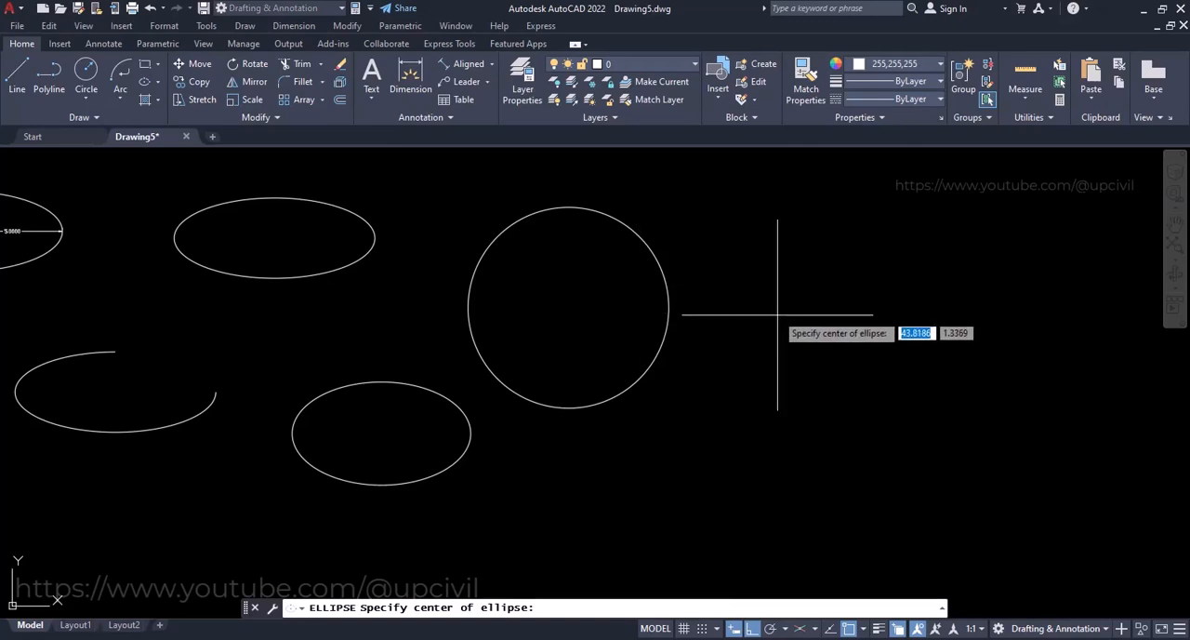
left_click(822, 322)
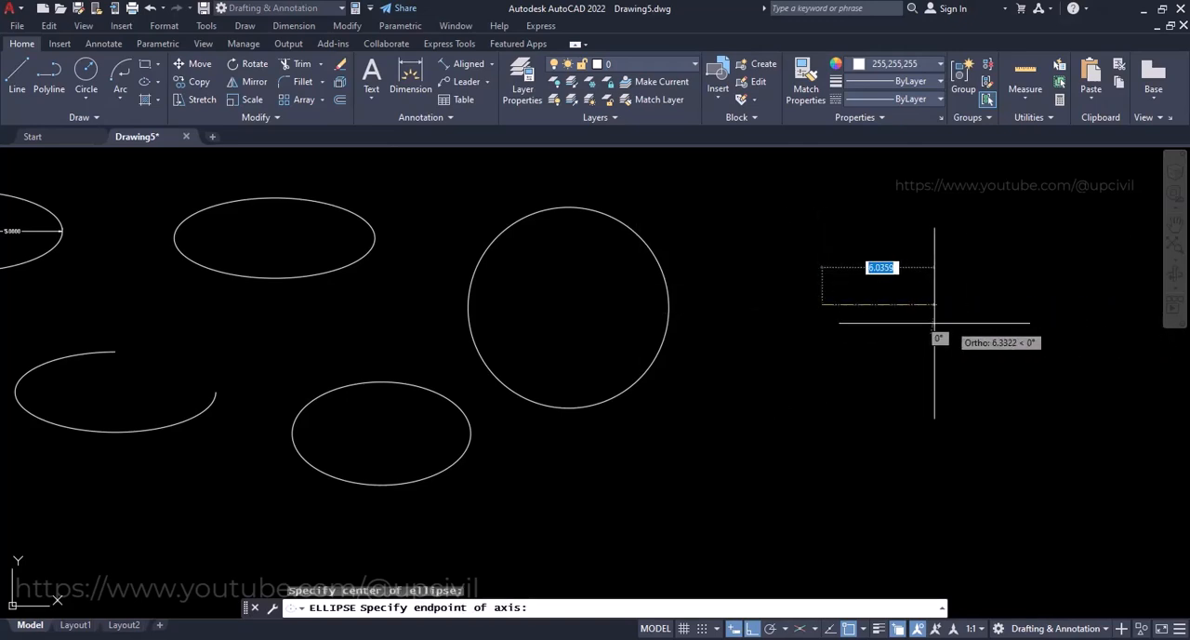
type("5")
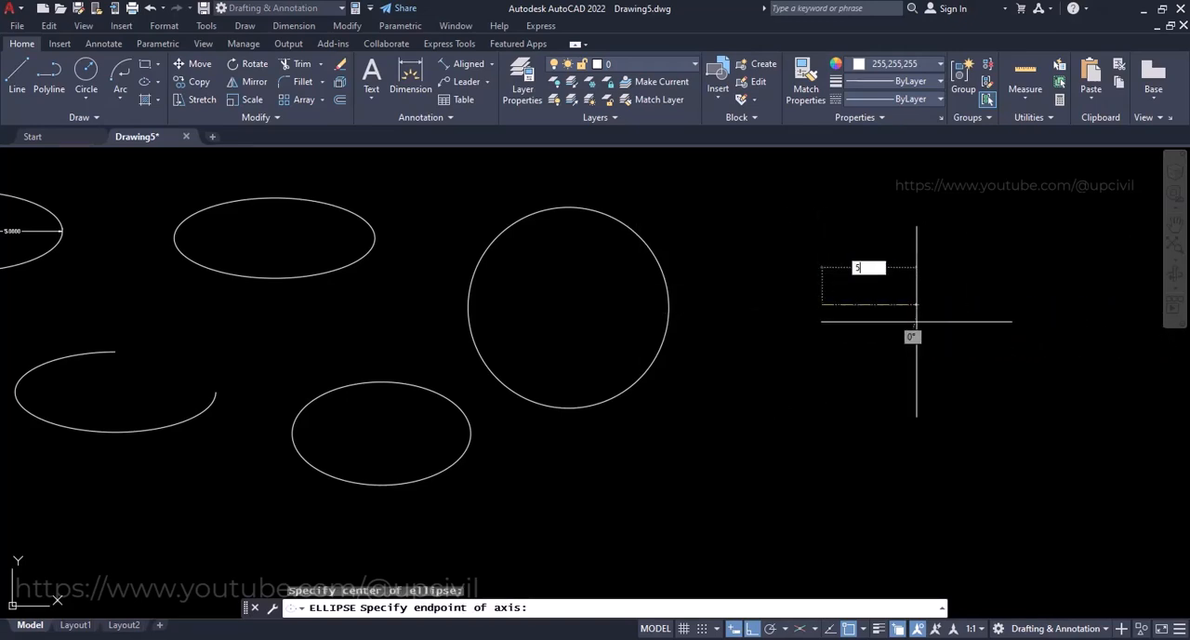
key("Return")
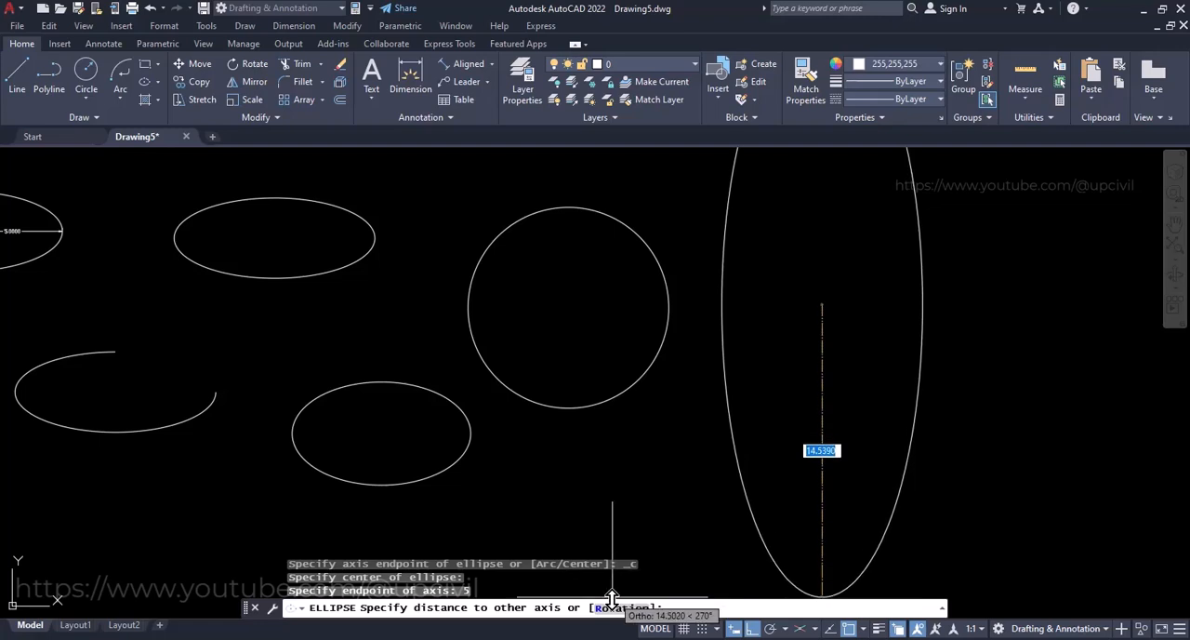
type("R")
key("Return")
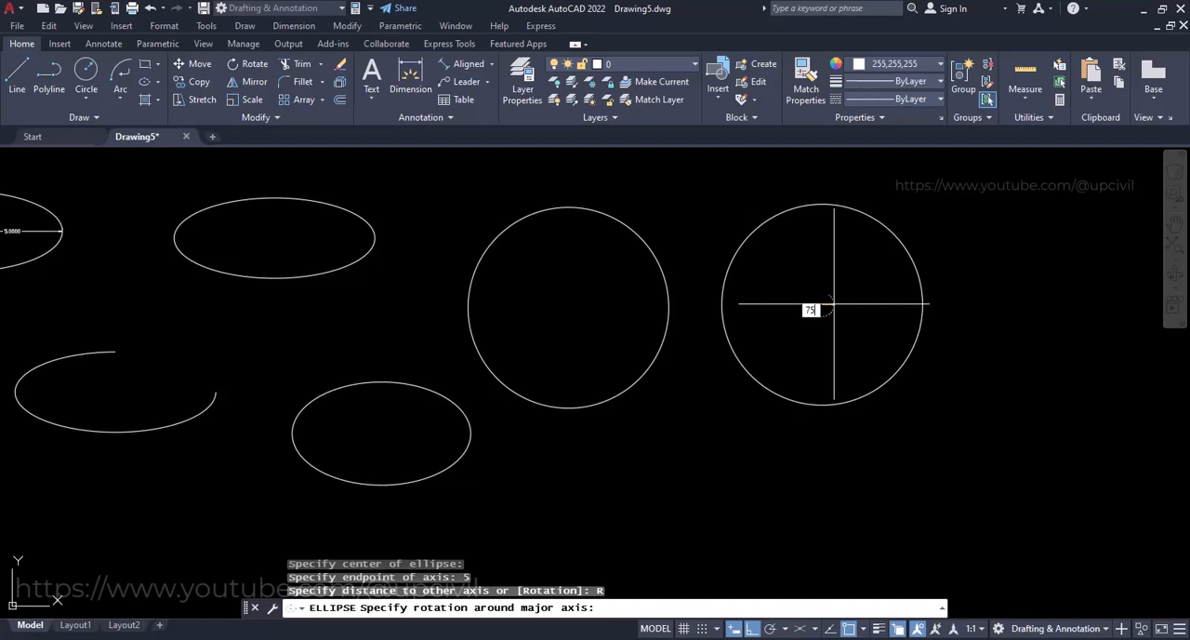
type("75")
key("Return")
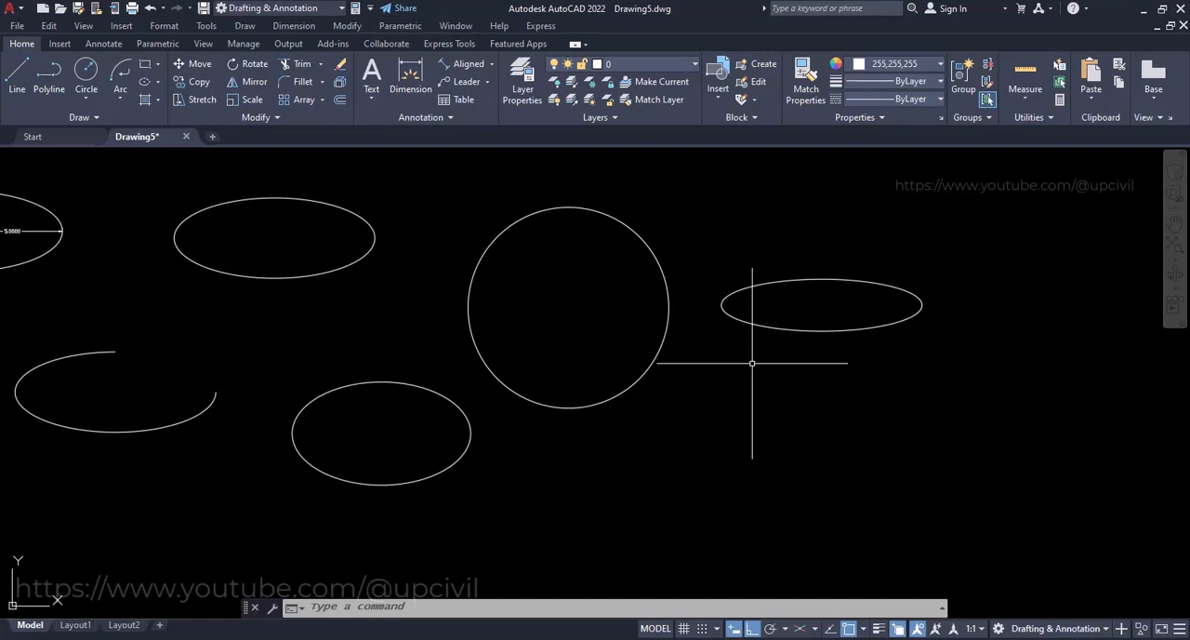
Try to draw an Axis, End ellipse below the 75-degree one with a horizontal axis of 10 and a rotation of 90
left_click(158, 81)
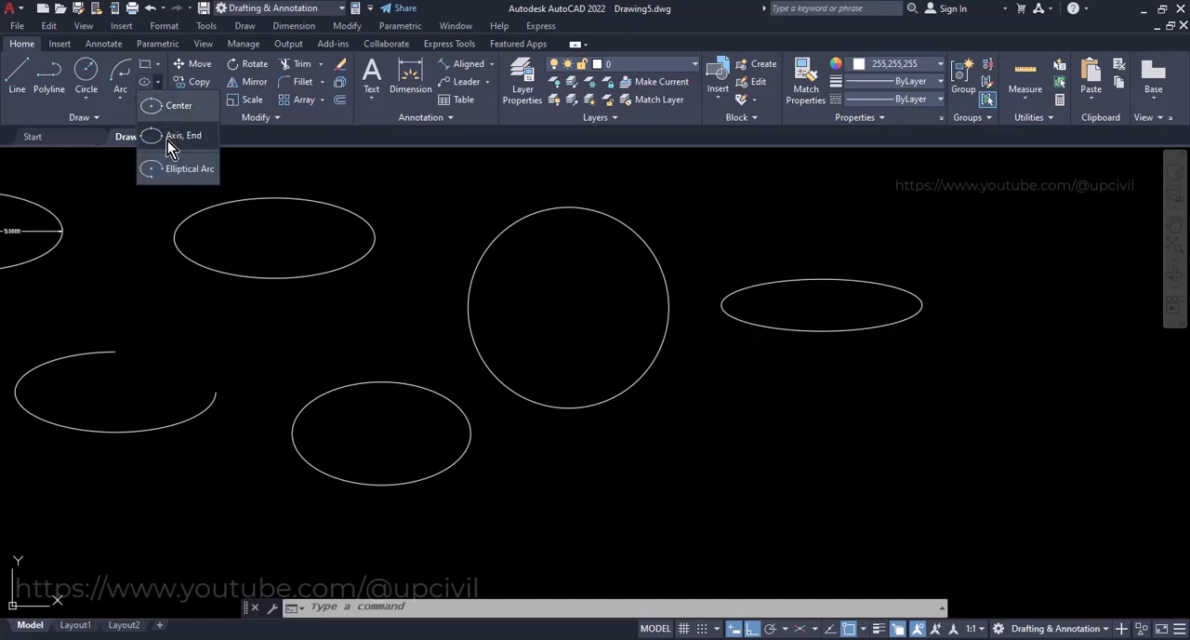
left_click(181, 140)
left_click(160, 81)
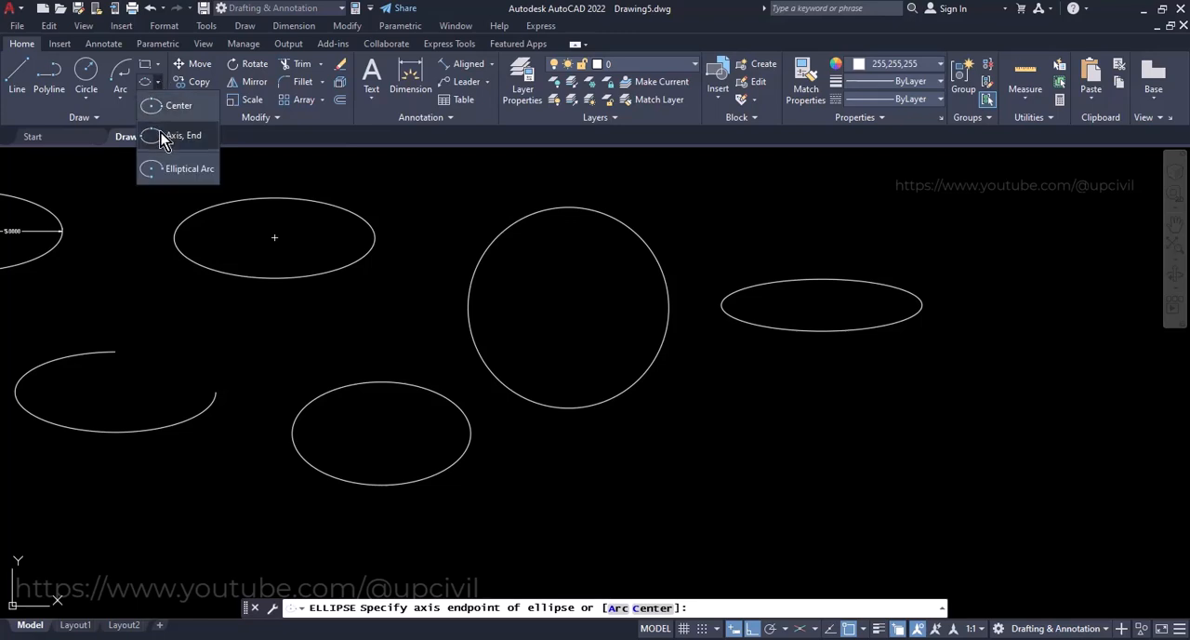
left_click(163, 138)
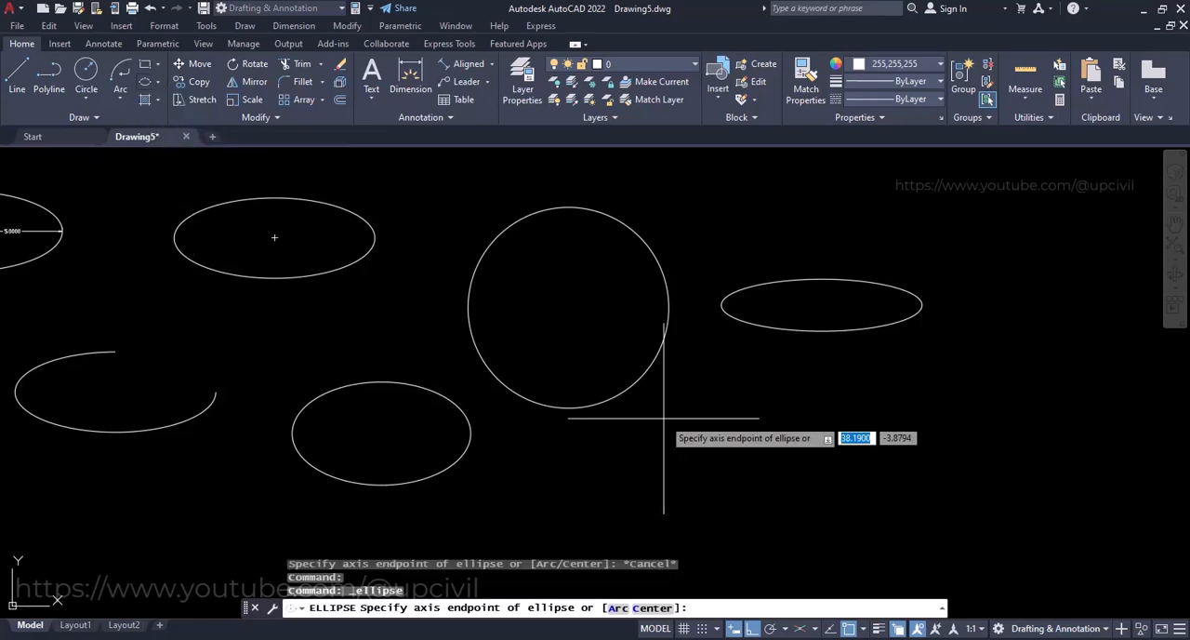
left_click(710, 430)
type("10")
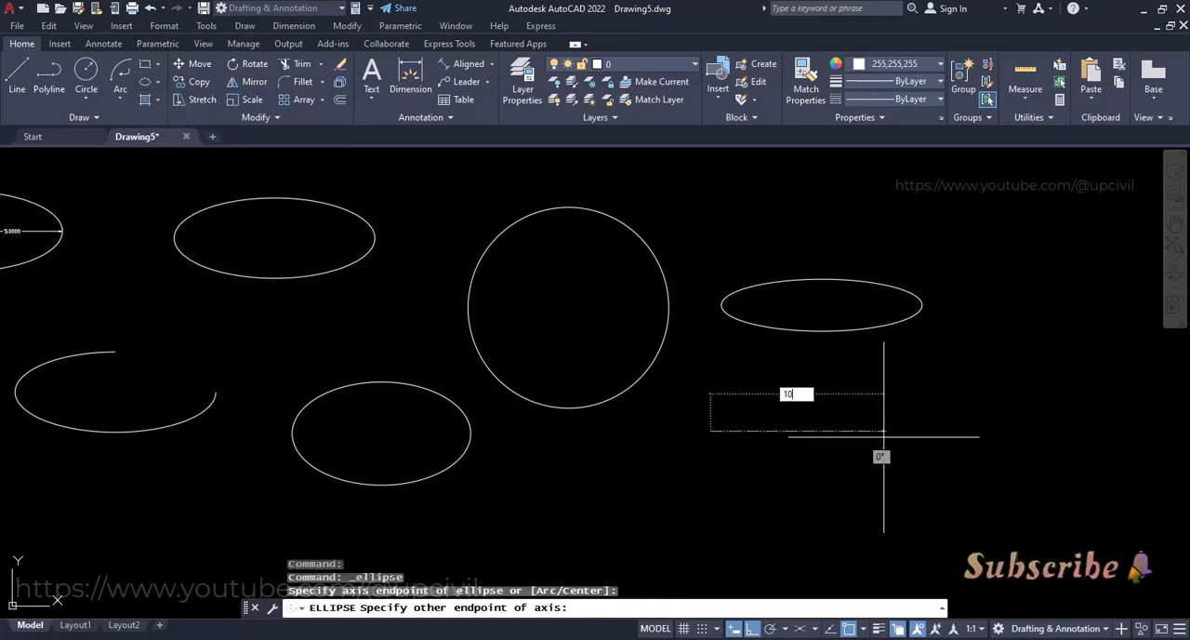
key("Return")
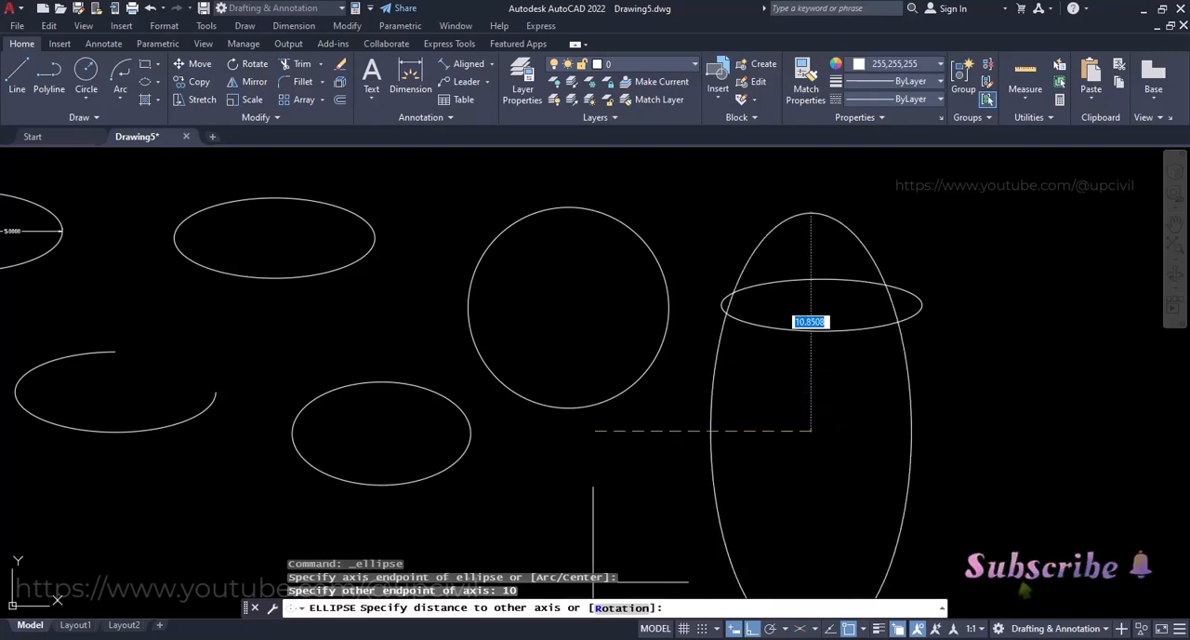
left_click(610, 610)
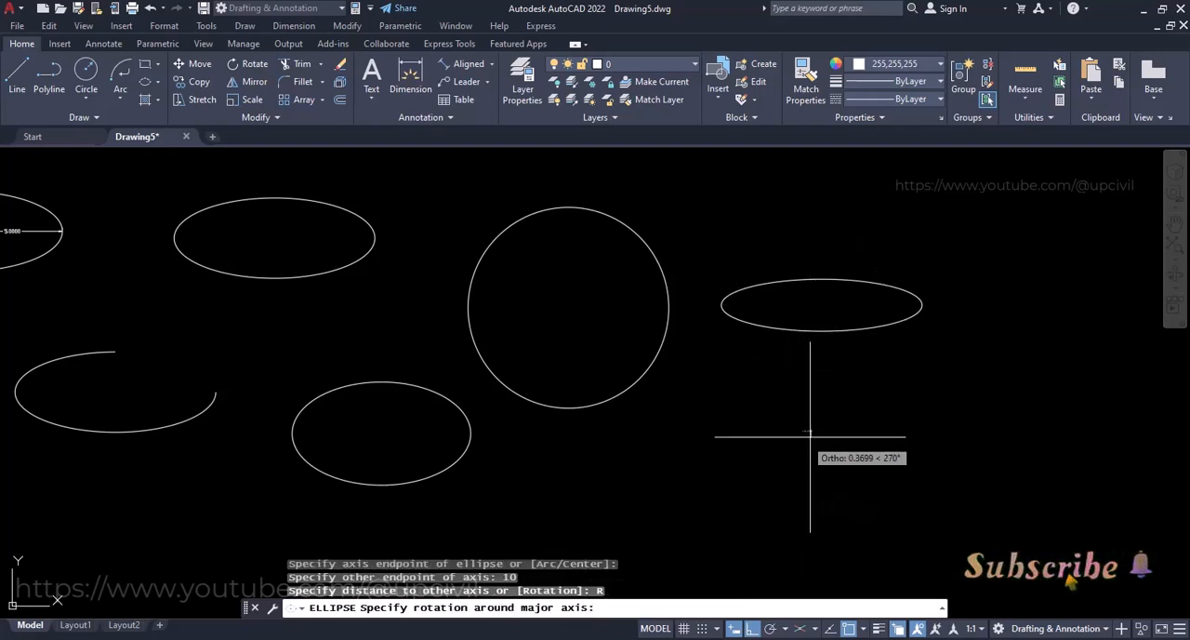
type("90")
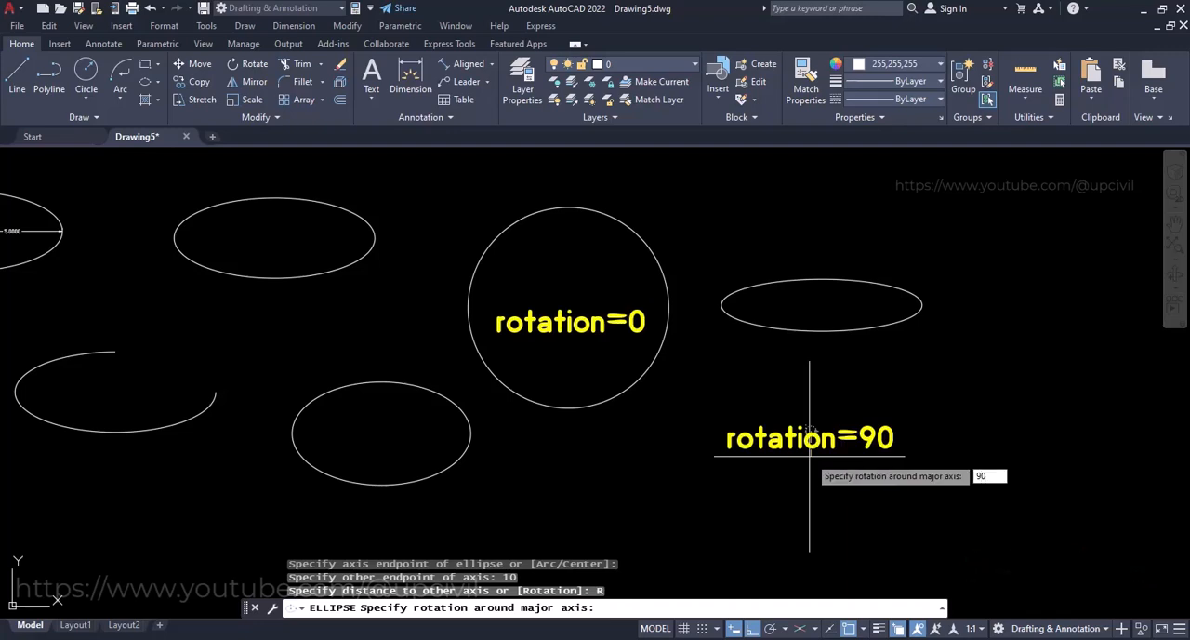
key("Return")
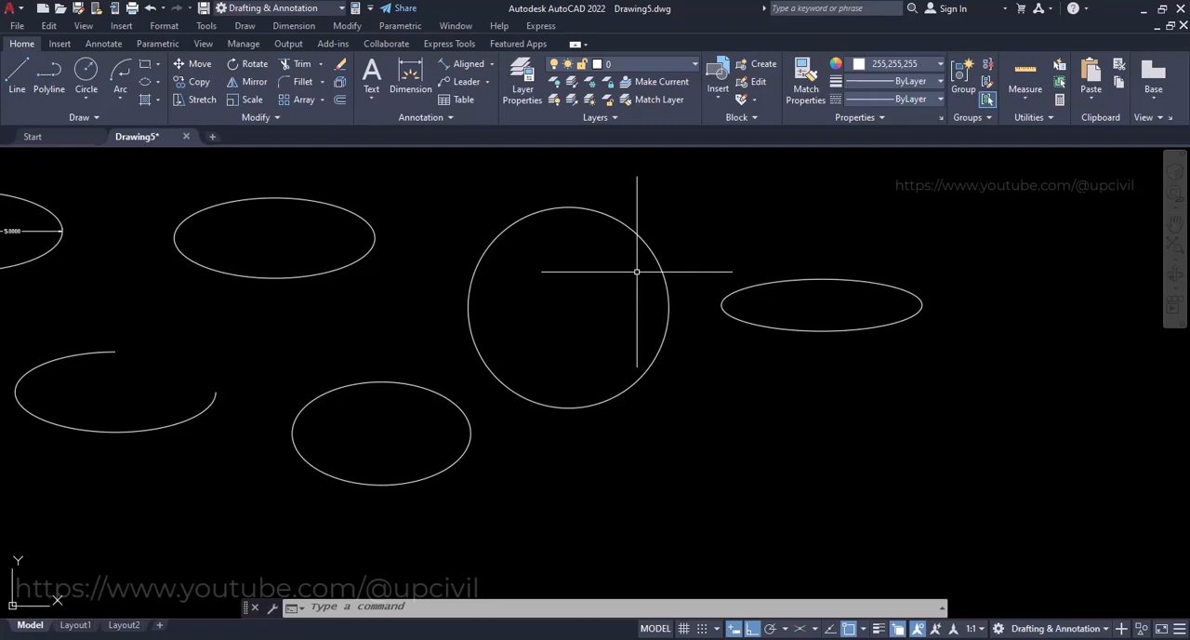
Select all the ellipses, the arc and the dimensions with a crossing window
scroll(637, 271, "down", 4)
left_click(822, 203)
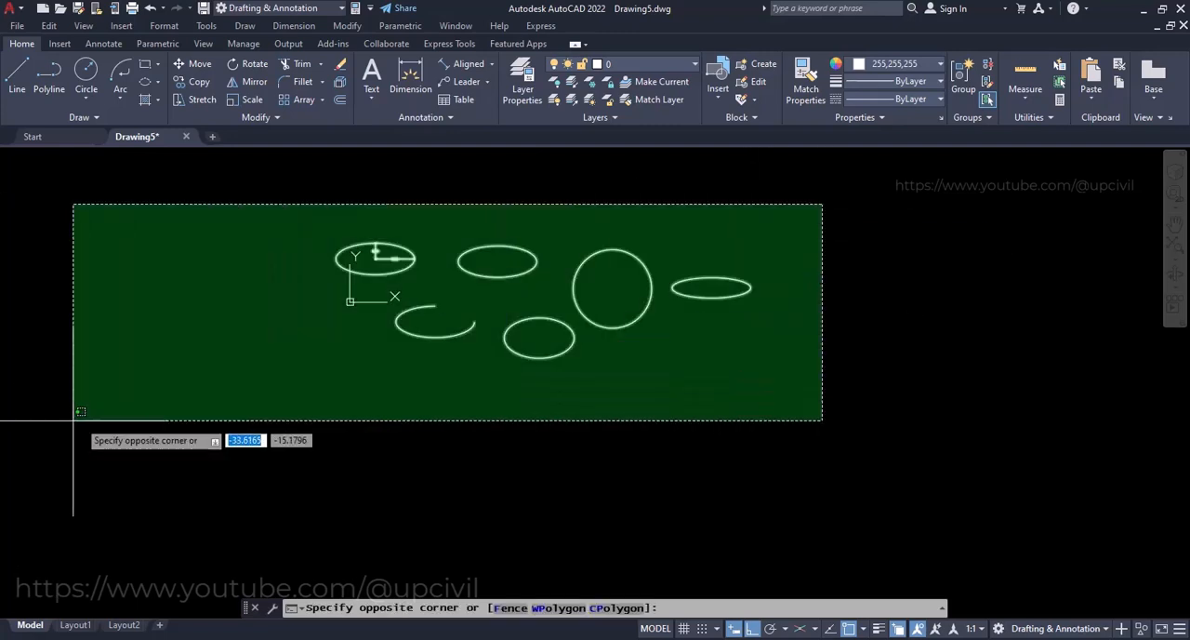